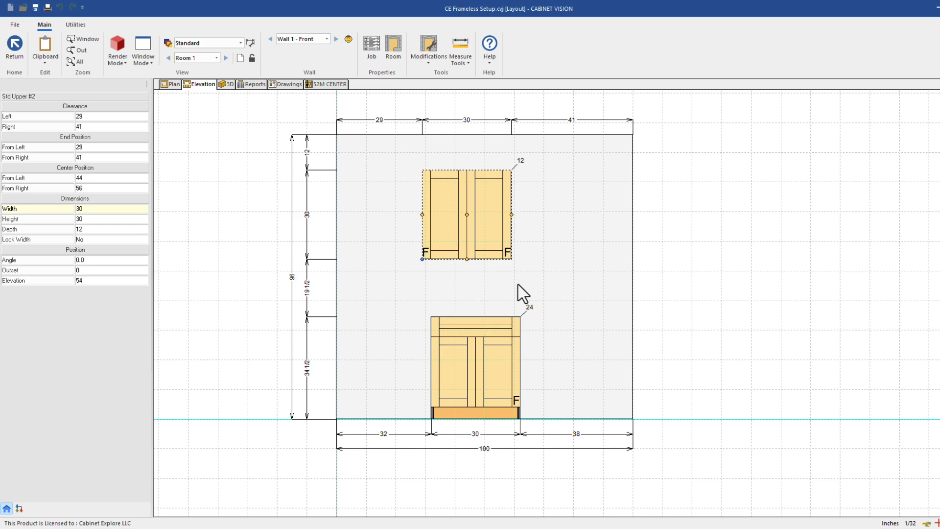
Inspect the upper cabinet's assembly from the side in 3D and return to the wall elevation.
{"action": "double_click", "coordinate": [494, 228]}
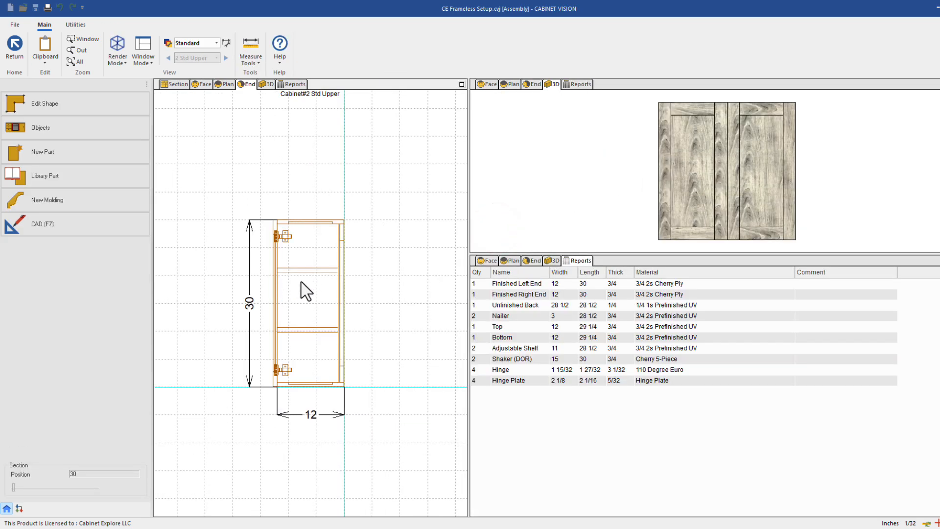
{"action": "left_click_drag", "start_coordinate": [787, 167], "coordinate": [692, 174]}
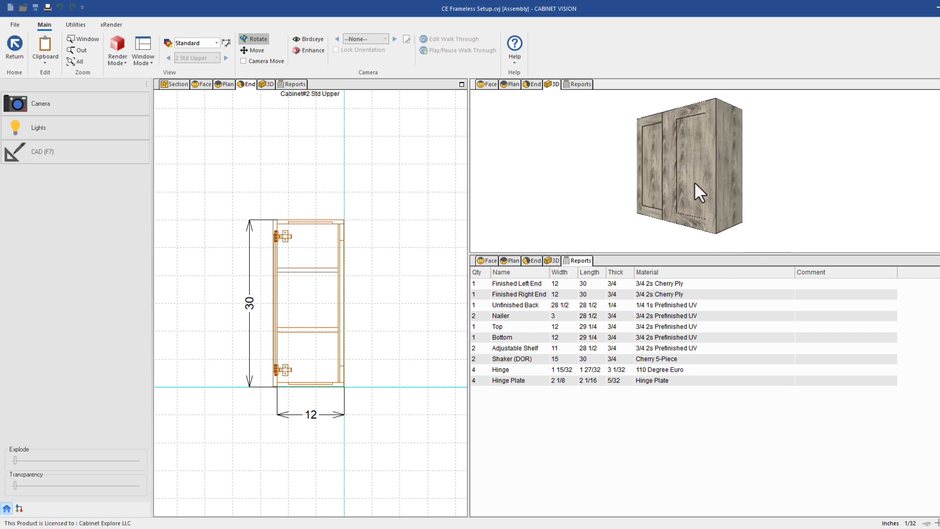
{"action": "left_click", "coordinate": [14, 54]}
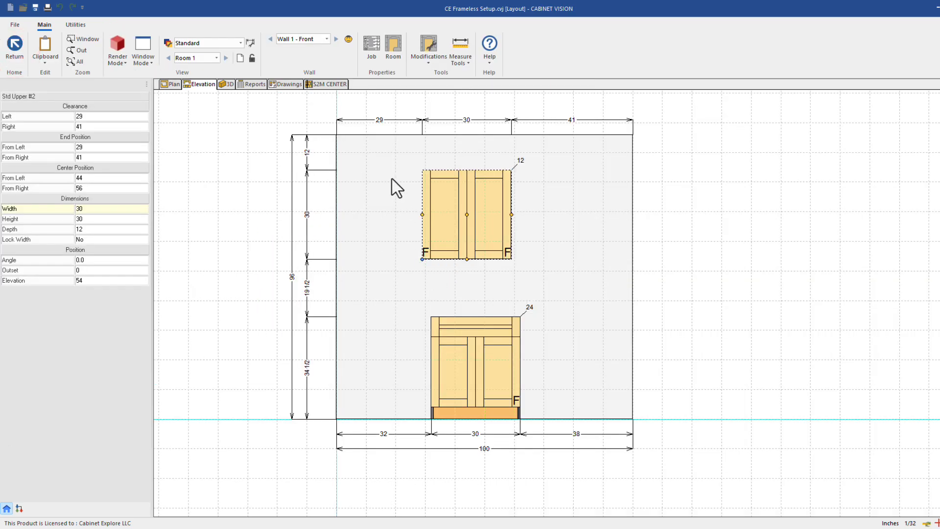
Open the Line Boring standards of the Modified CE Frameless cabinet construction for this room.
{"action": "left_click", "coordinate": [392, 45]}
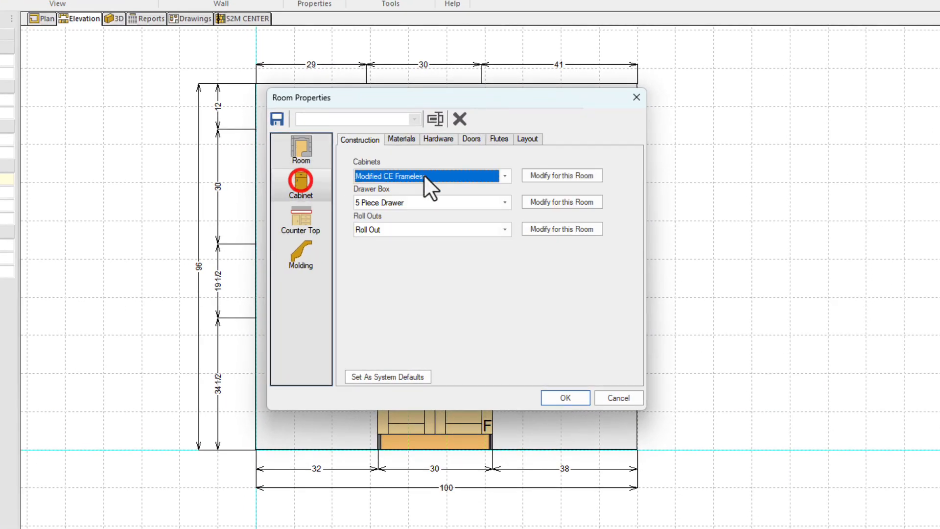
{"action": "left_click", "coordinate": [562, 175]}
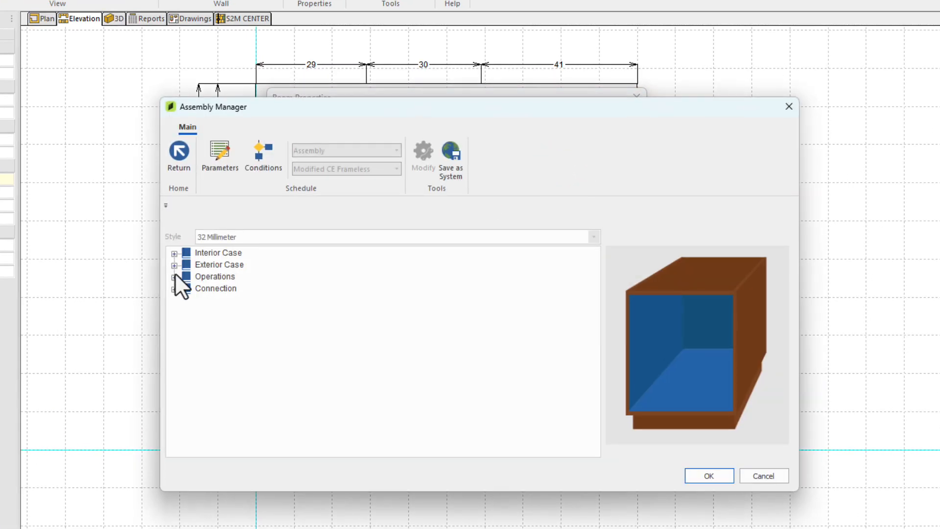
{"action": "left_click", "coordinate": [175, 277]}
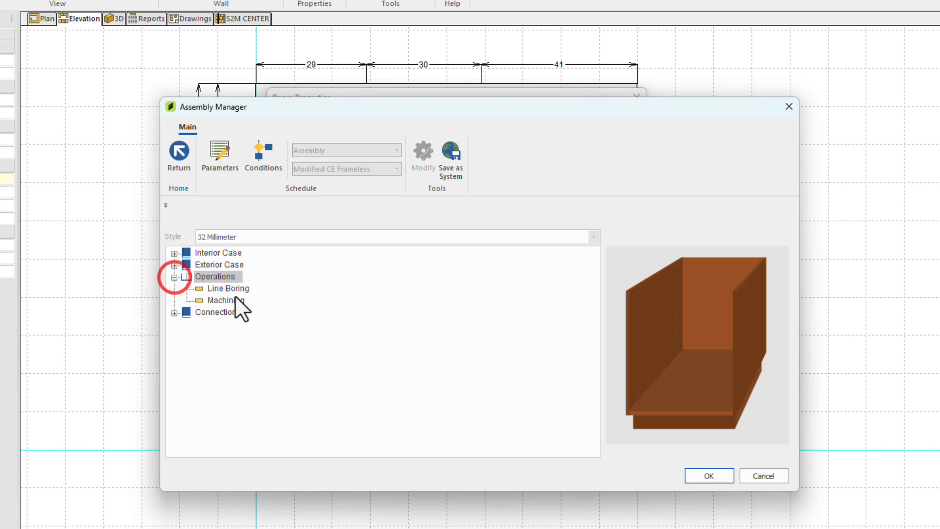
{"action": "left_click", "coordinate": [219, 289]}
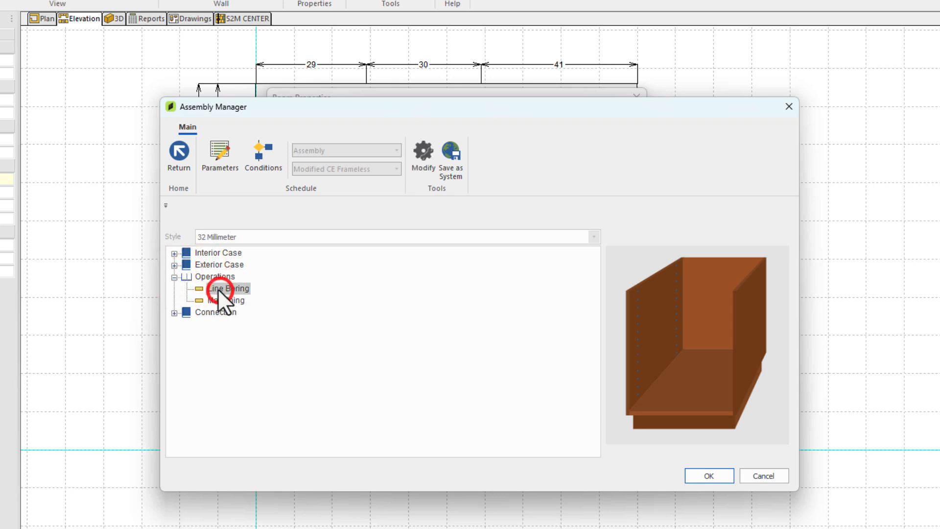
{"action": "double_click", "coordinate": [231, 289]}
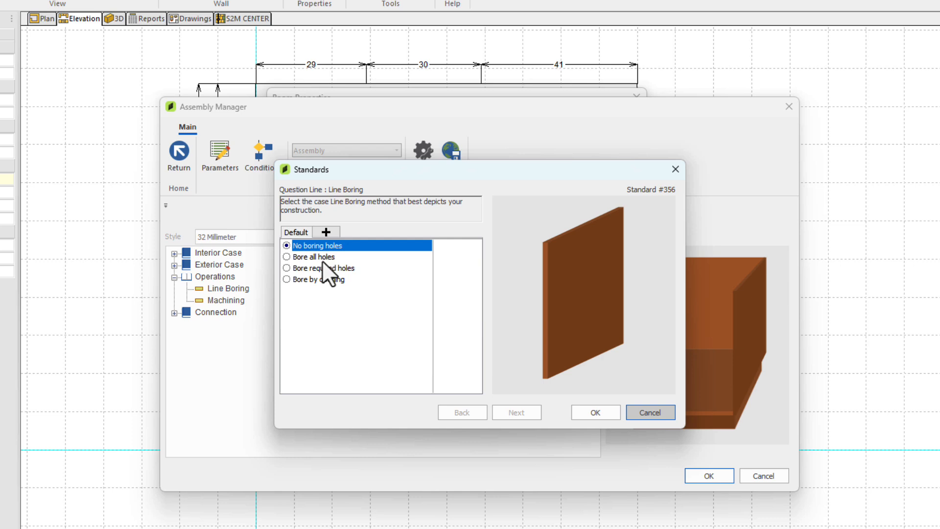
Compare the case line boring methods and set the method to Bore by opening.
{"action": "left_click", "coordinate": [301, 280]}
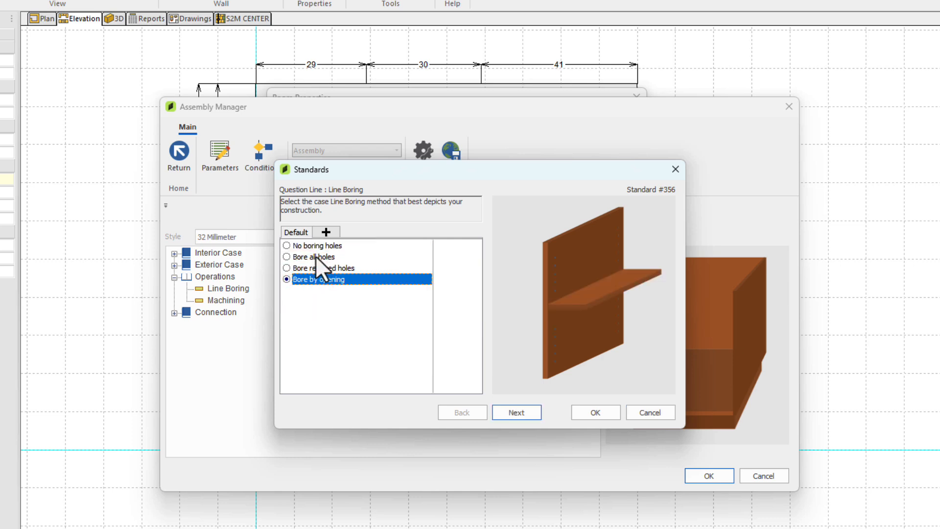
{"action": "left_click", "coordinate": [315, 256]}
{"action": "left_click", "coordinate": [319, 280]}
{"action": "left_click", "coordinate": [315, 269]}
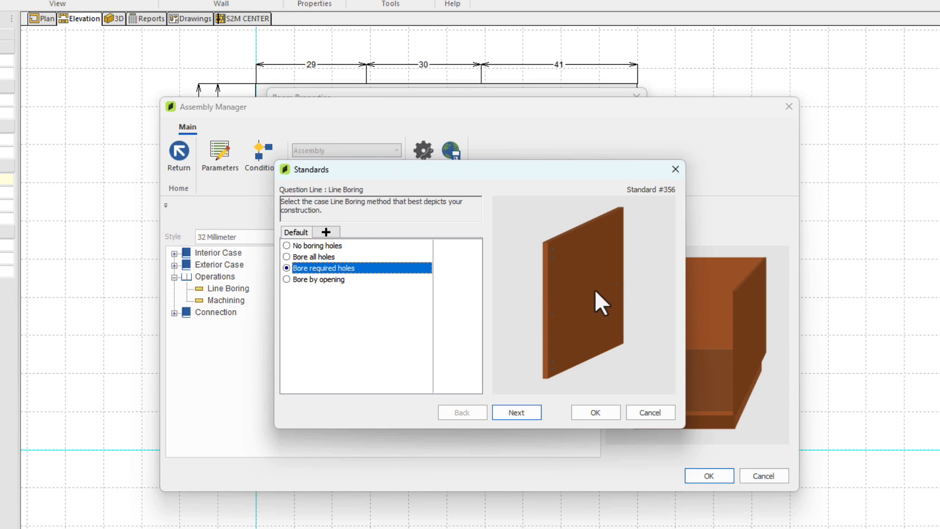
{"action": "left_click", "coordinate": [308, 276]}
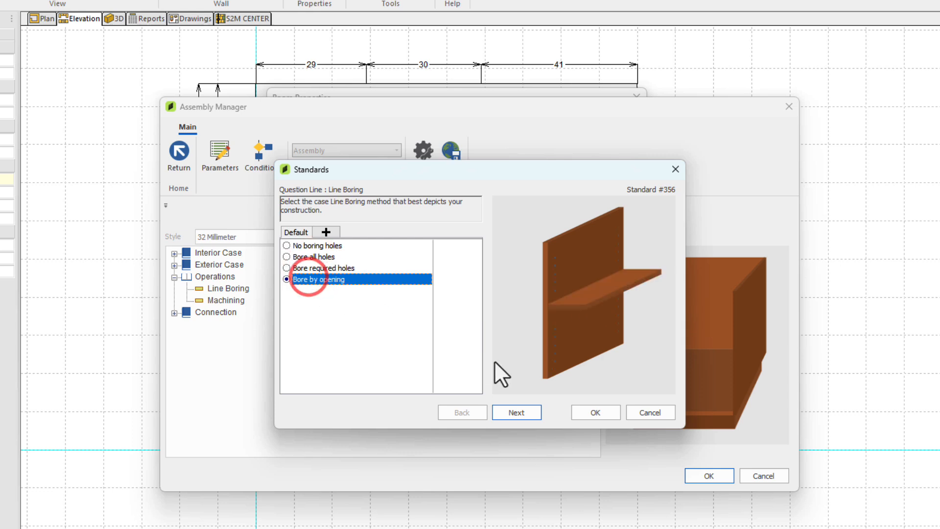
{"action": "left_click", "coordinate": [524, 410]}
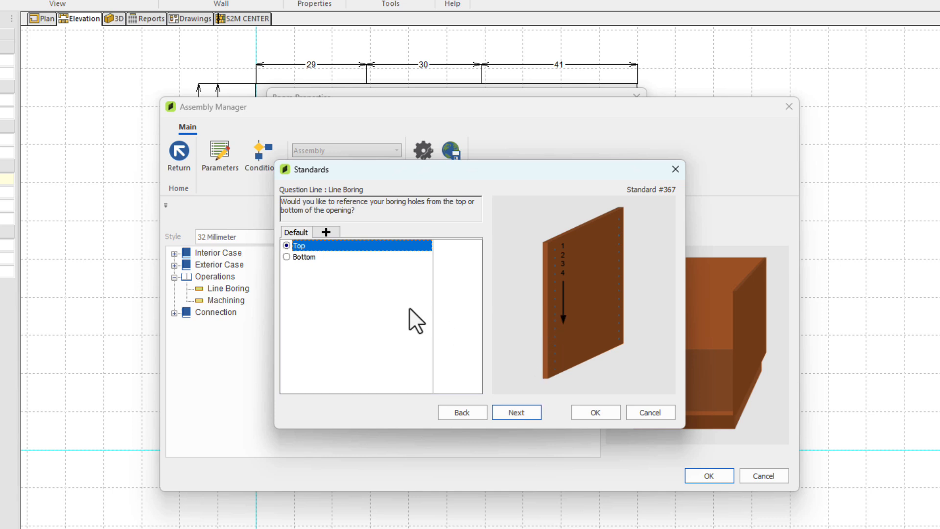
Reference the boring holes from the bottom of the opening and set the first hole location to 4 inches.
{"action": "left_click", "coordinate": [301, 257]}
{"action": "left_click", "coordinate": [517, 411]}
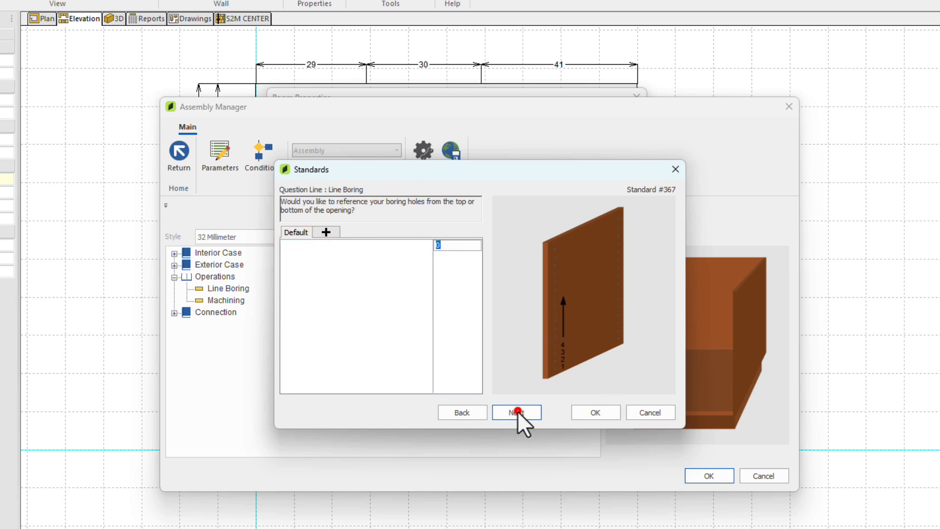
{"action": "type", "text": "4"}
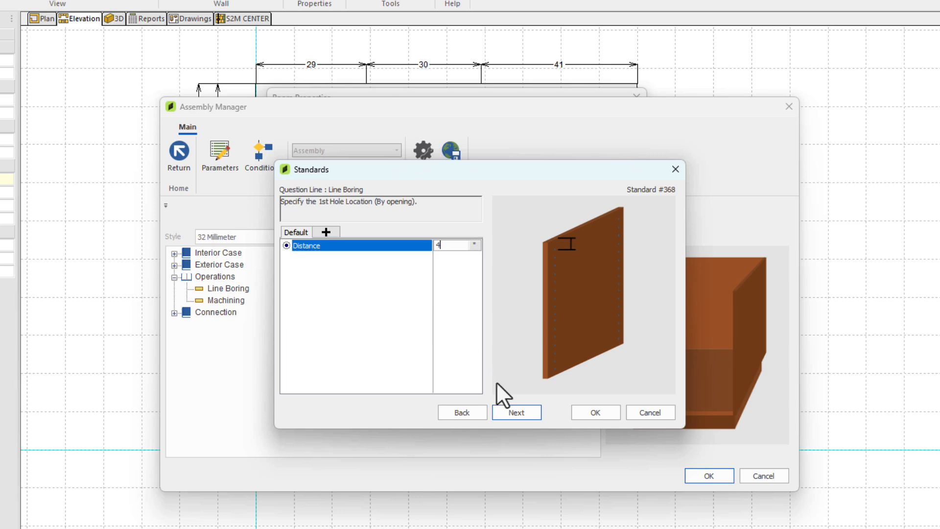
{"action": "left_click", "coordinate": [517, 412]}
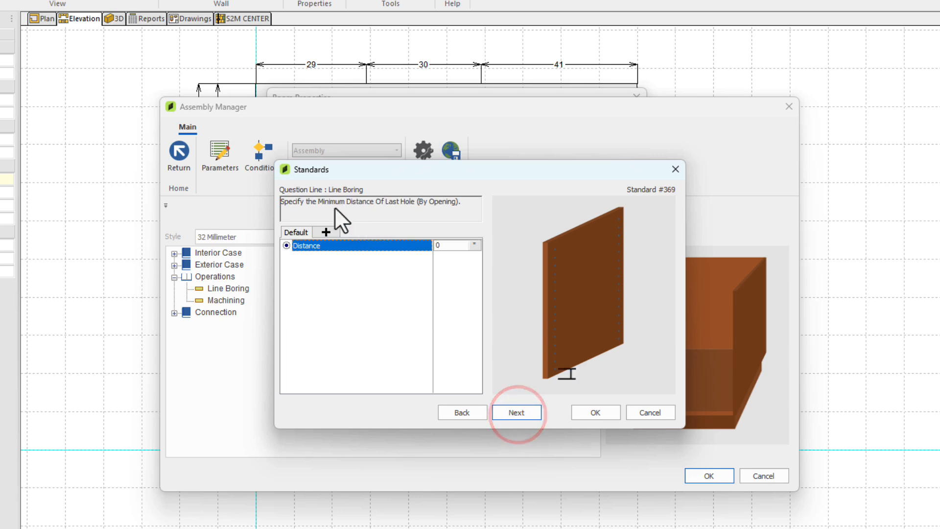
Accept the last hole's minimum distance and choose No so the first system hole starts at the specified location.
{"action": "left_click", "coordinate": [444, 245]}
{"action": "left_click", "coordinate": [518, 411]}
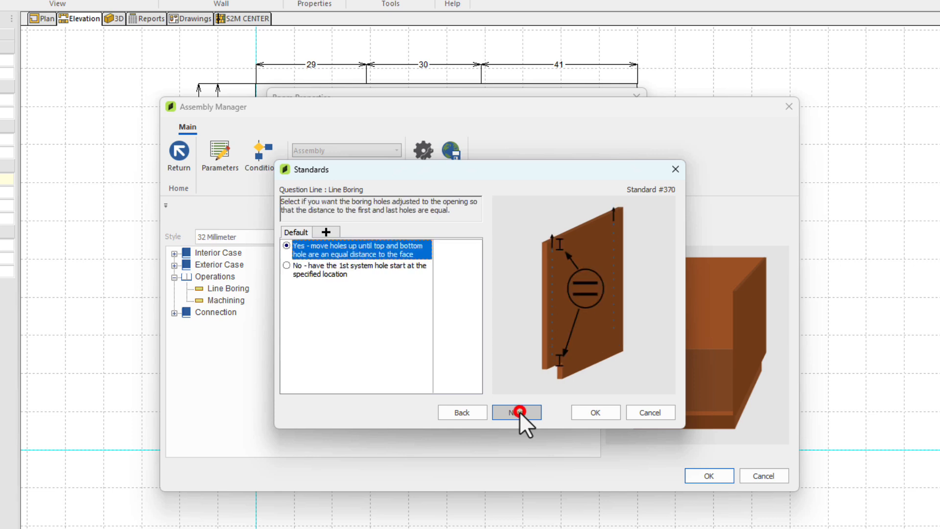
{"action": "left_click", "coordinate": [322, 267]}
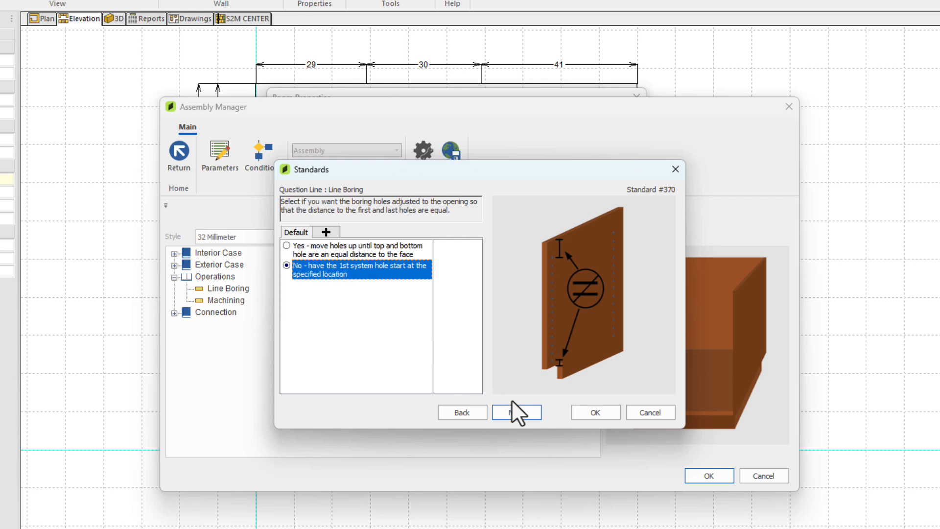
{"action": "left_click", "coordinate": [518, 412]}
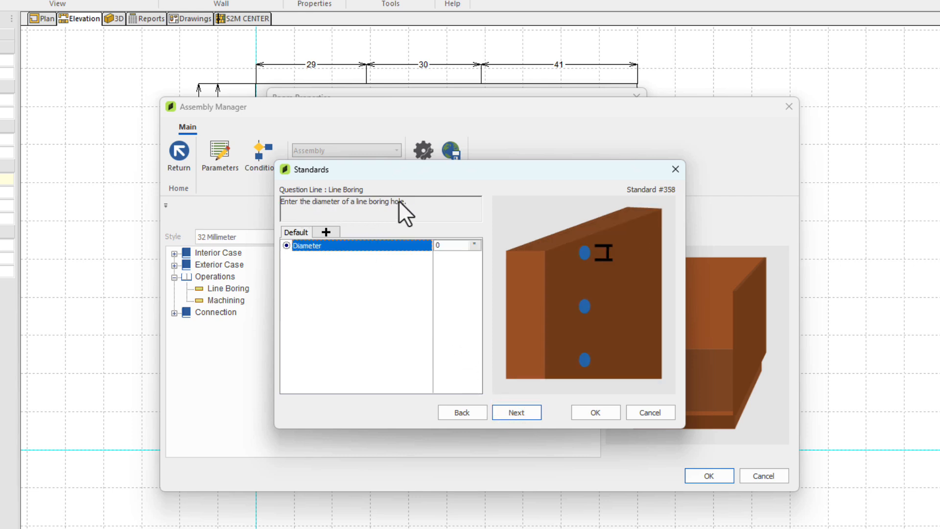
Set the line boring hole diameter to 5 mm, using millimetres as its unit.
{"action": "left_click", "coordinate": [451, 243]}
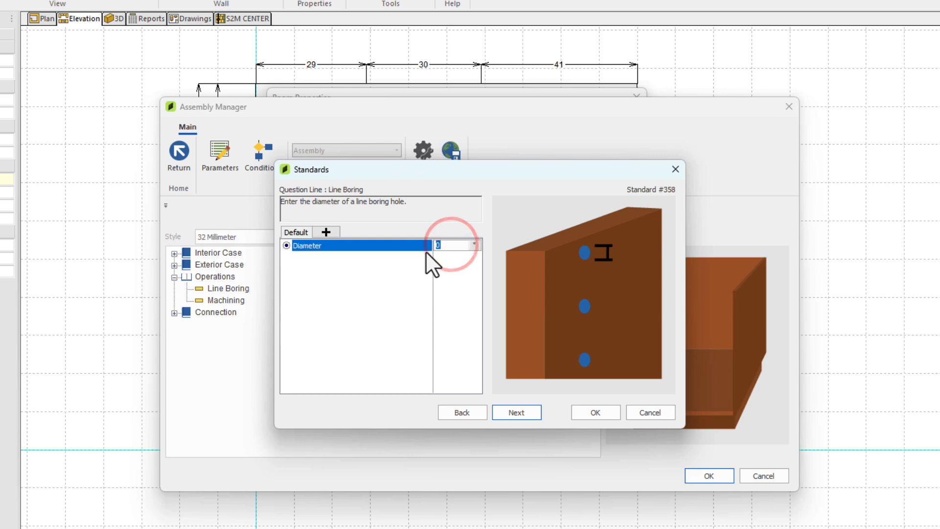
{"action": "type", "text": "5"}
{"action": "double_click", "coordinate": [450, 245]}
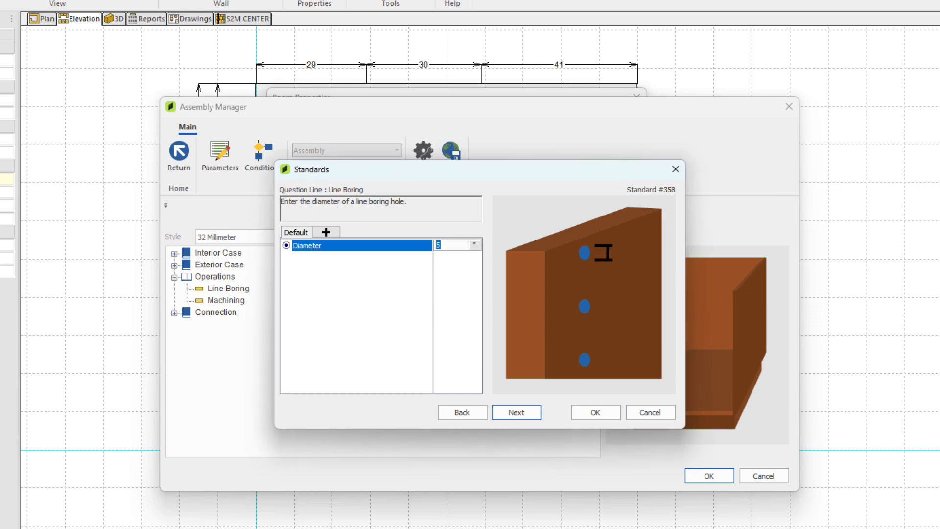
{"action": "left_click", "coordinate": [473, 245]}
{"action": "left_click", "coordinate": [463, 245]}
{"action": "left_click", "coordinate": [448, 273]}
{"action": "left_click", "coordinate": [495, 411]}
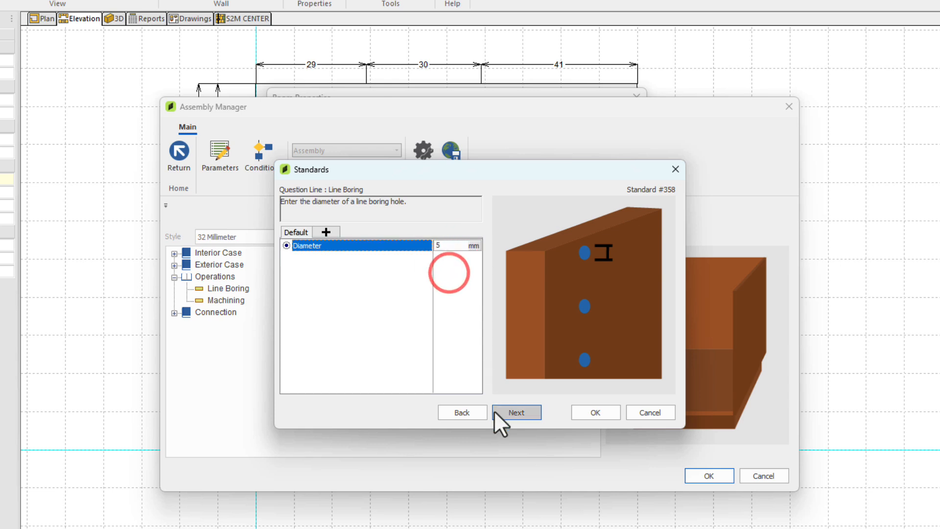
{"action": "left_click", "coordinate": [477, 412]}
{"action": "left_click", "coordinate": [471, 246]}
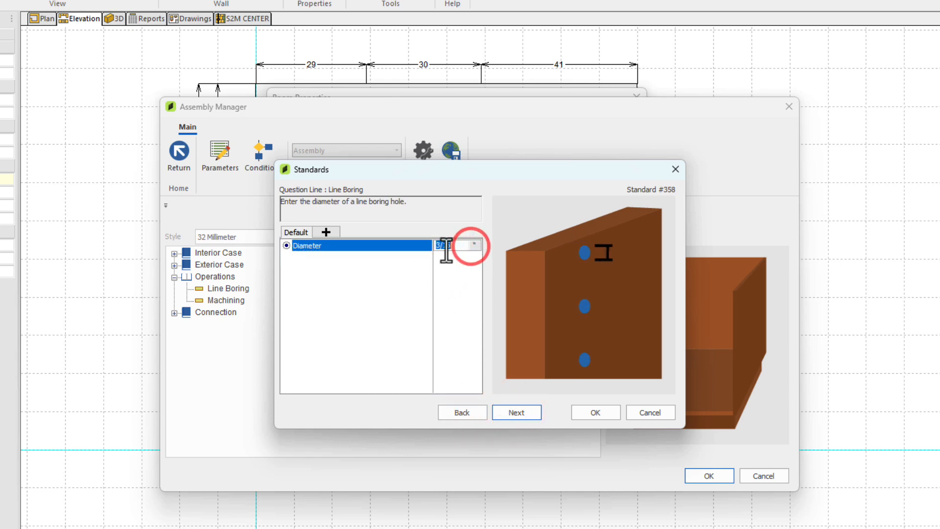
{"action": "left_click", "coordinate": [476, 247]}
{"action": "left_click", "coordinate": [469, 283]}
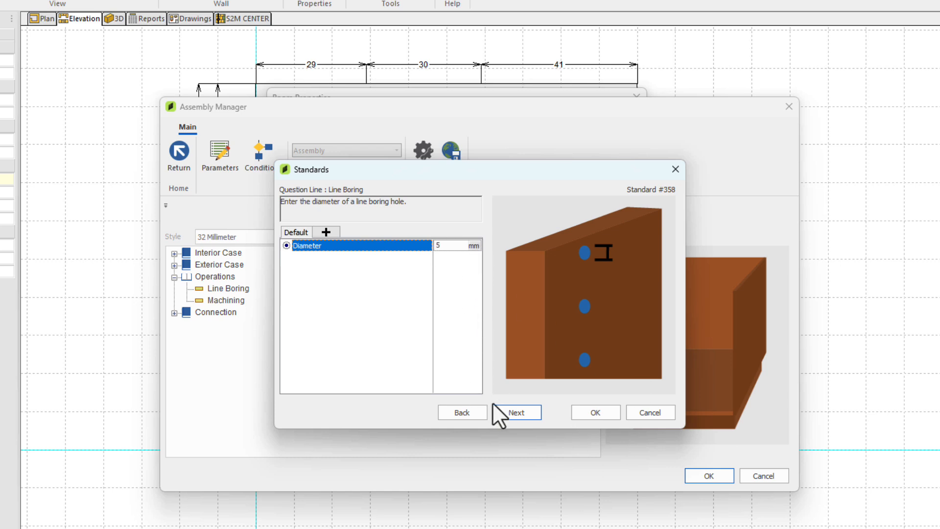
{"action": "left_click", "coordinate": [510, 413]}
Set the line boring hole depth to 10 mm.
{"action": "left_click", "coordinate": [472, 246]}
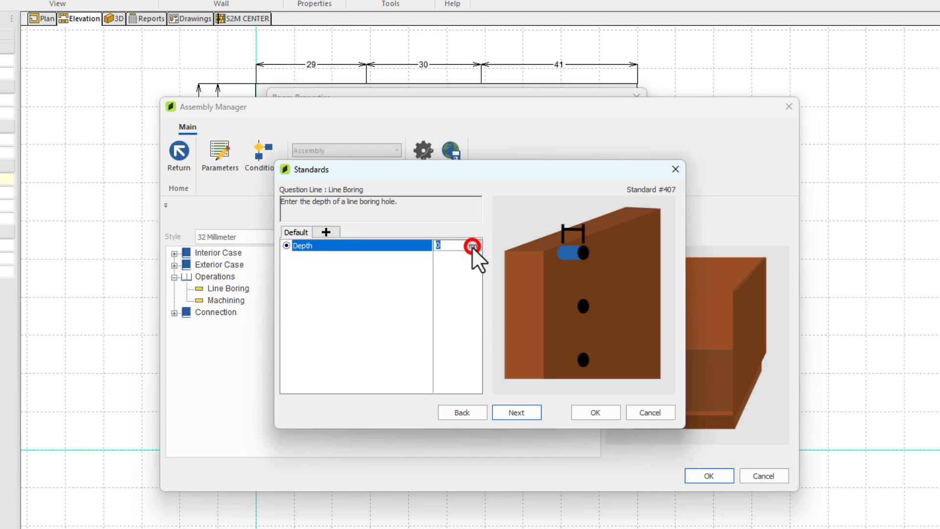
{"action": "type", "text": "10"}
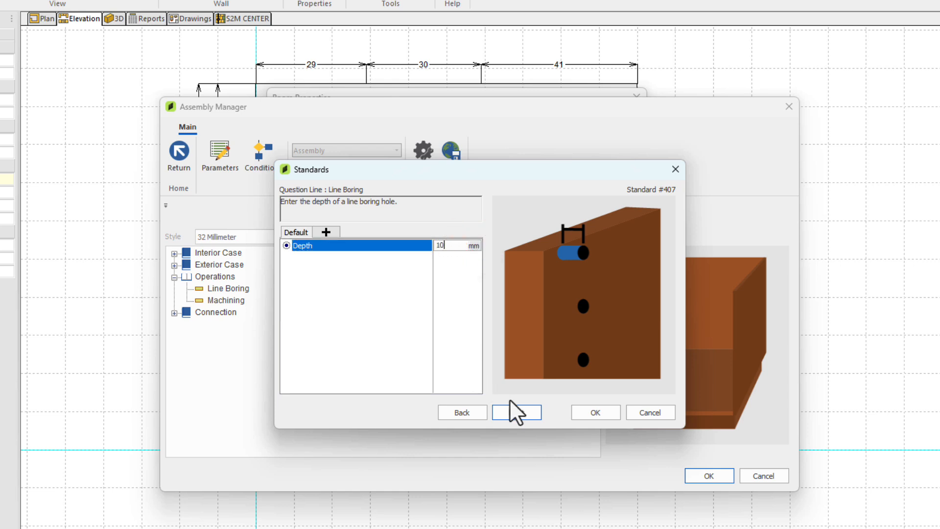
{"action": "left_click", "coordinate": [512, 412]}
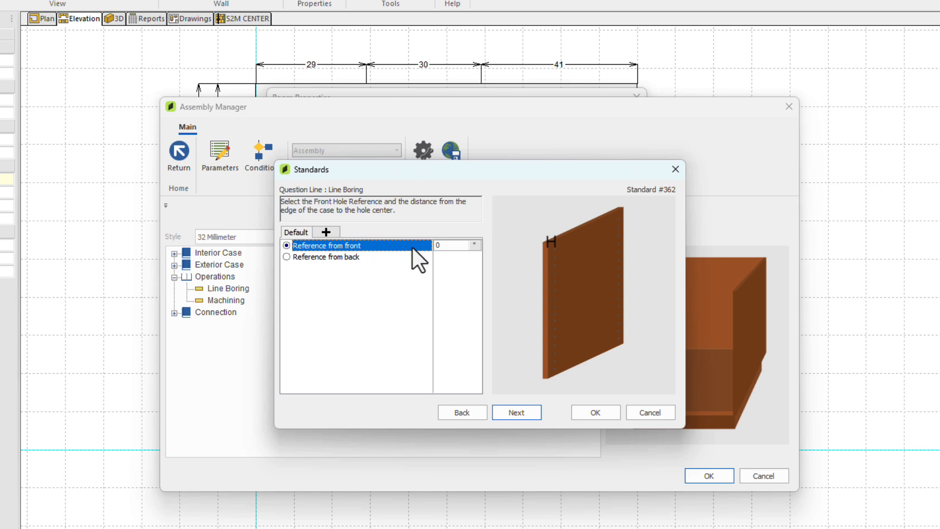
Reference the front line boring holes from the front edge of the case at a distance of 1.5 inches.
{"action": "left_click", "coordinate": [456, 246]}
{"action": "type", "text": "37"}
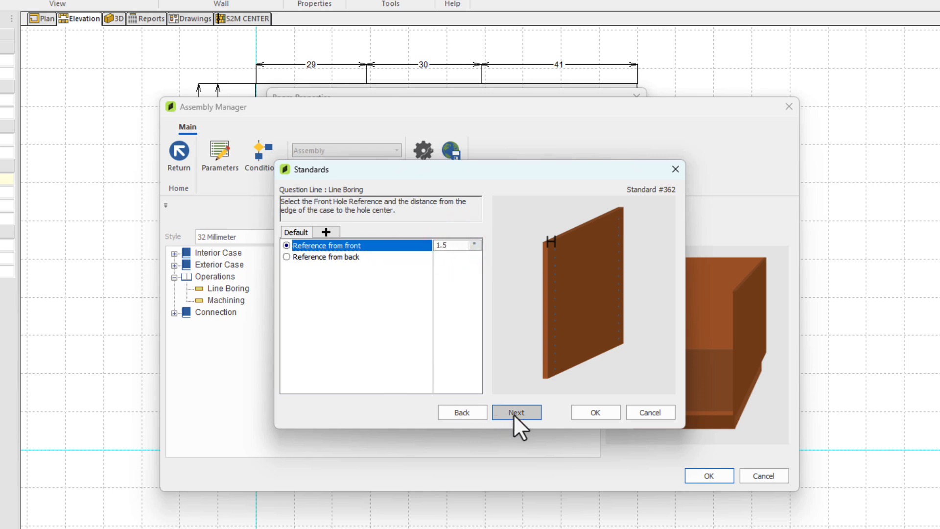
{"action": "left_click", "coordinate": [513, 413]}
{"action": "left_click", "coordinate": [462, 413]}
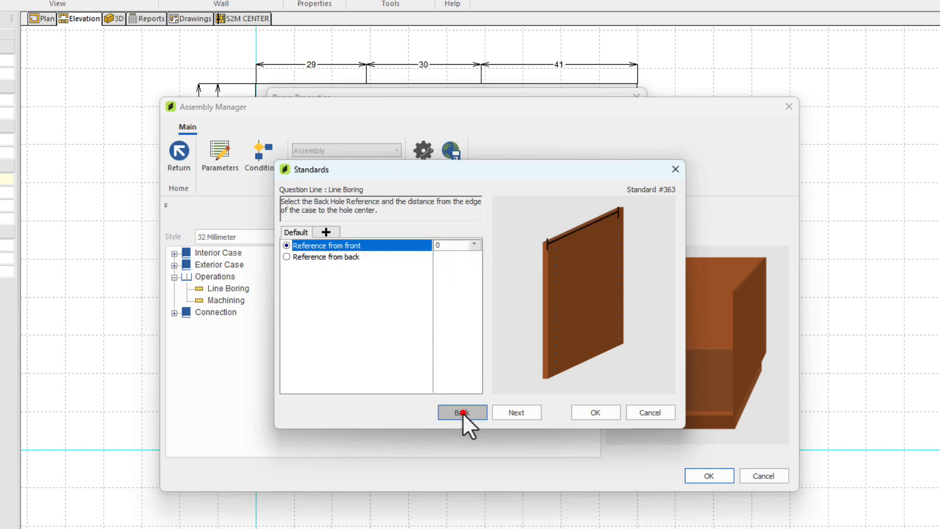
{"action": "left_click", "coordinate": [338, 258]}
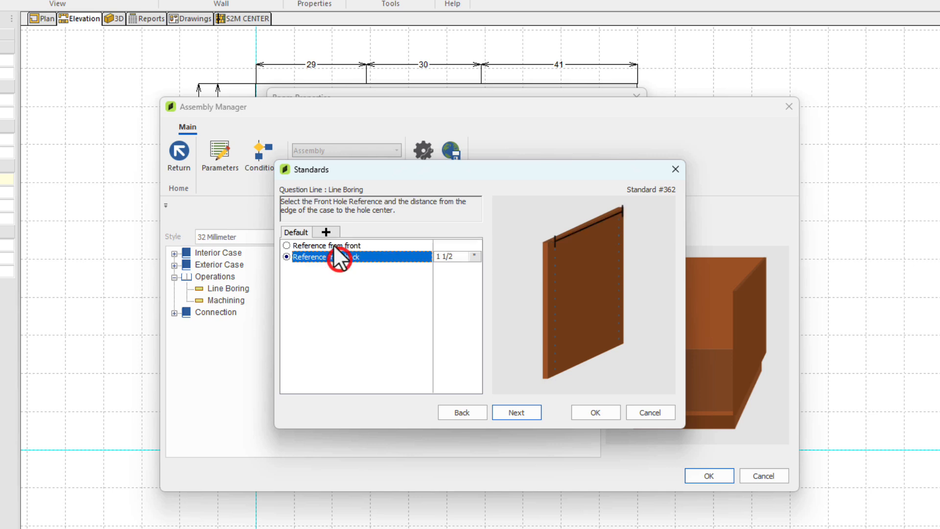
{"action": "left_click", "coordinate": [321, 246]}
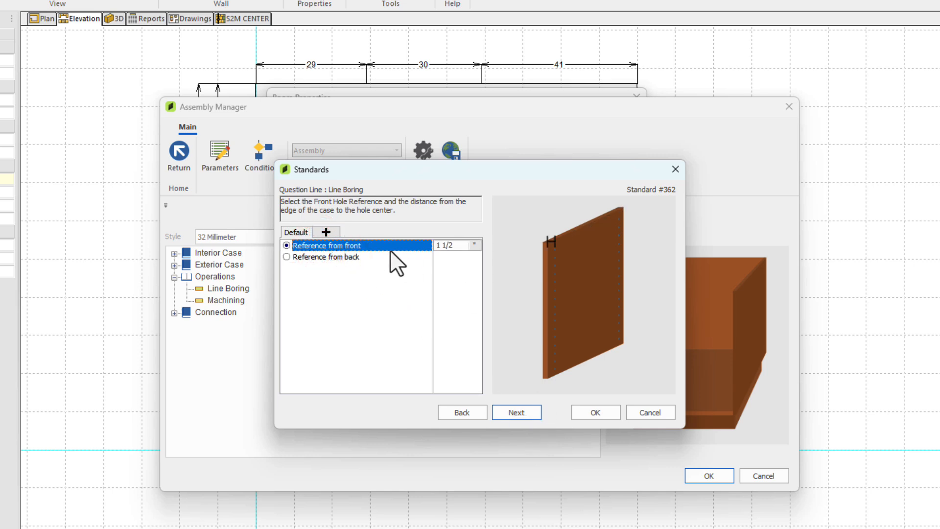
{"action": "left_click", "coordinate": [515, 411]}
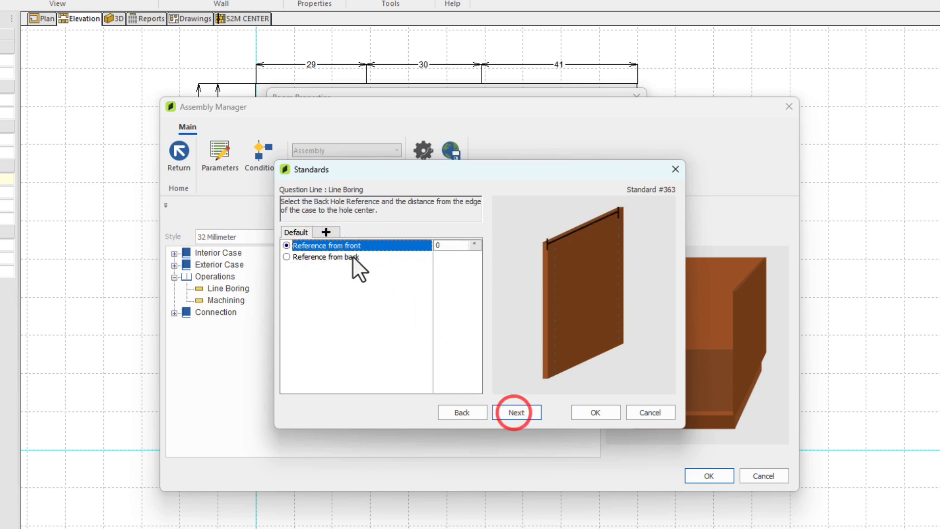
Reference the back line boring holes from the back edge at 1.5 inches and recheck the front hole reference.
{"action": "left_click", "coordinate": [344, 258]}
{"action": "left_click", "coordinate": [444, 256]}
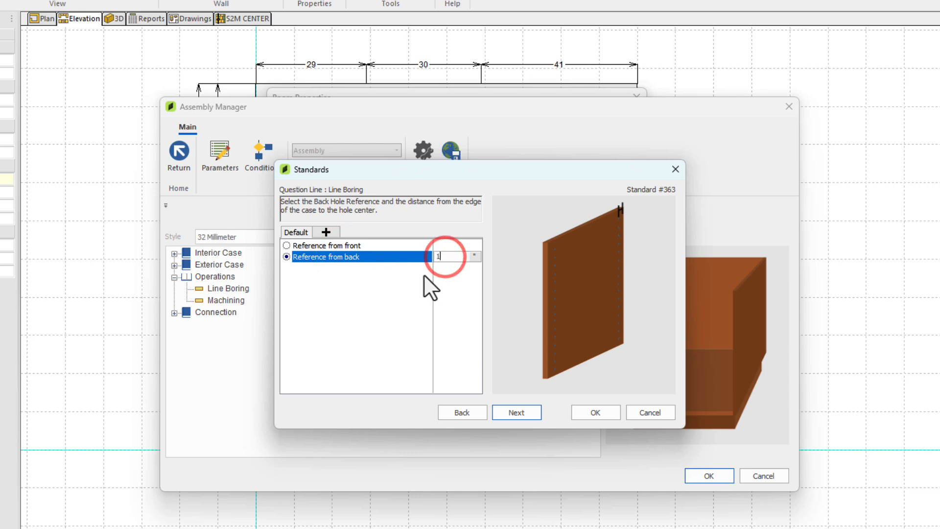
{"action": "type", "text": "1.5"}
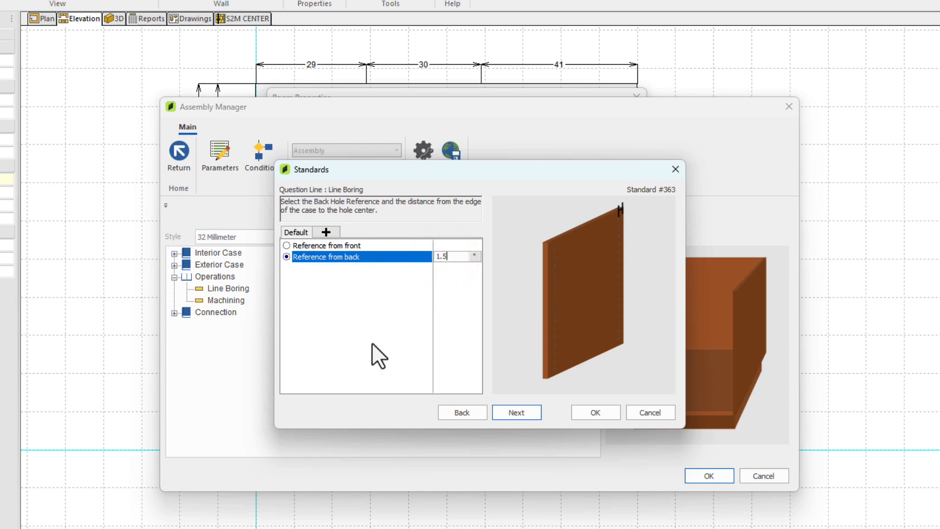
{"action": "left_click", "coordinate": [478, 414]}
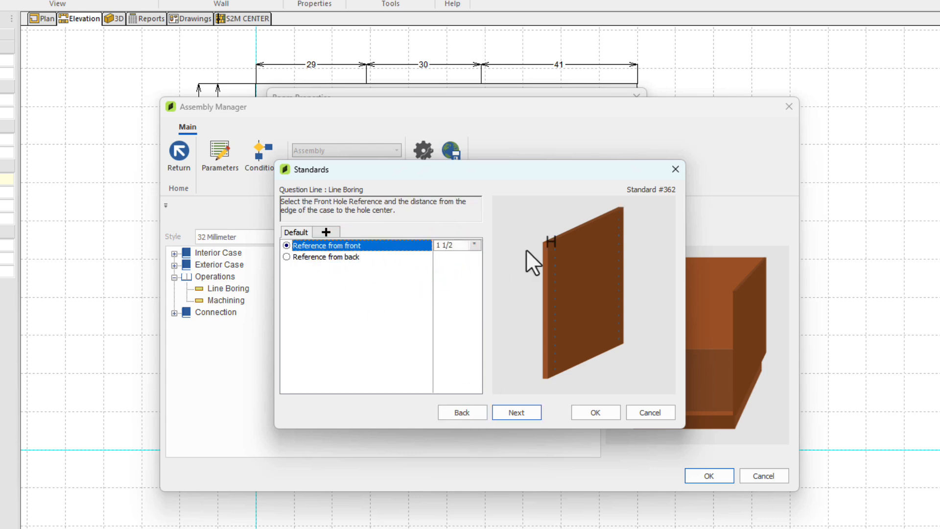
{"action": "left_click", "coordinate": [517, 413]}
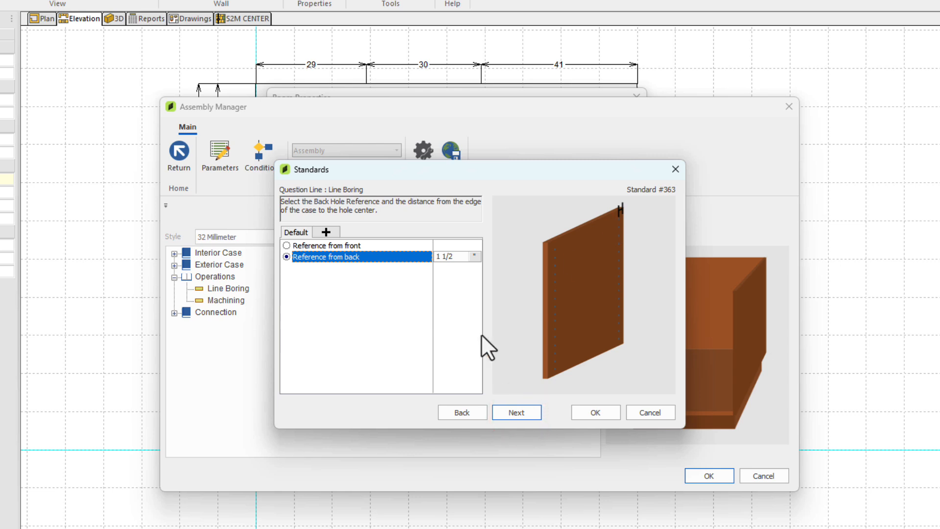
Set the spacing between line boring hole centers to 32 mm.
{"action": "left_click", "coordinate": [517, 412]}
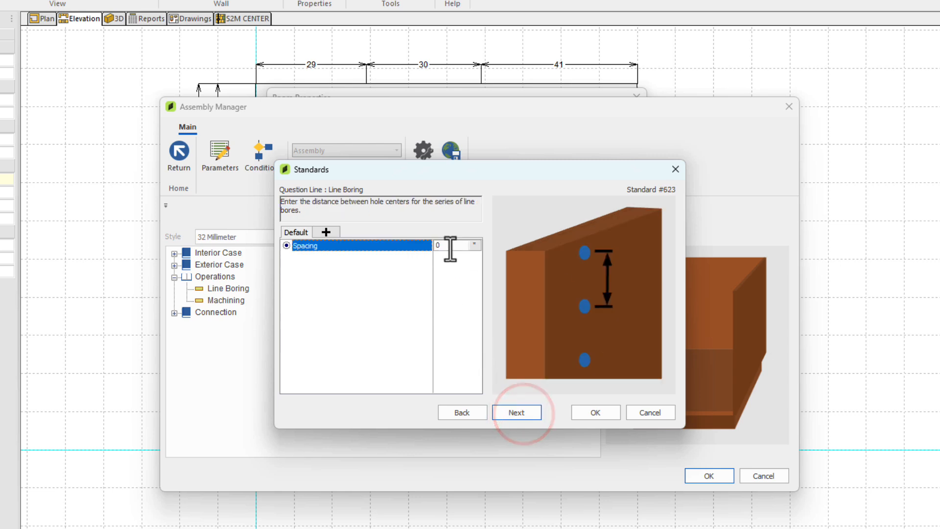
{"action": "left_click", "coordinate": [475, 245]}
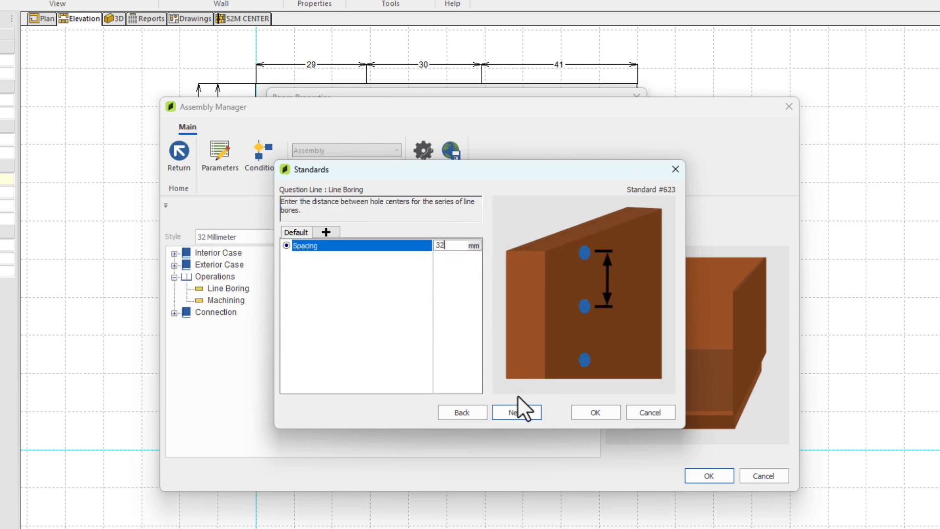
{"action": "left_click", "coordinate": [523, 413]}
Keep no mid holes for the backs and clipped backs, and update the room with the line boring changes.
{"action": "left_click", "coordinate": [513, 412]}
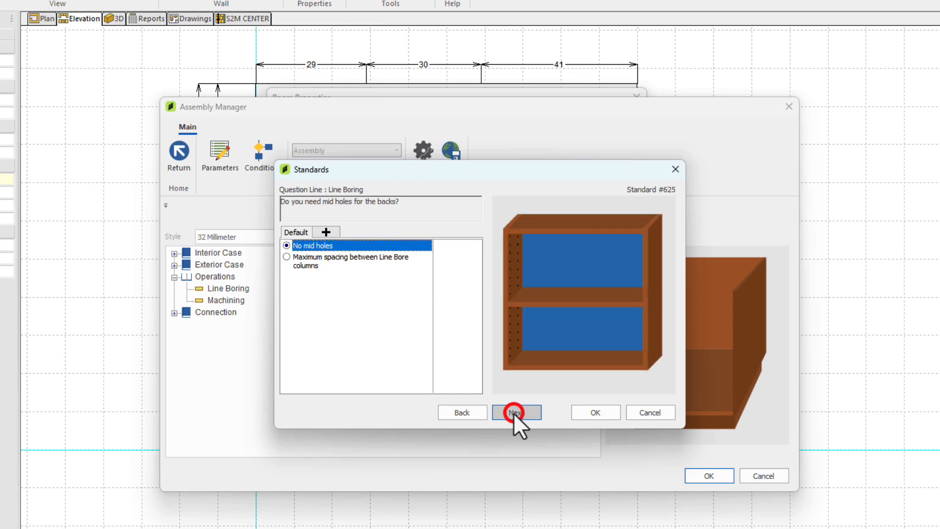
{"action": "left_click", "coordinate": [517, 412]}
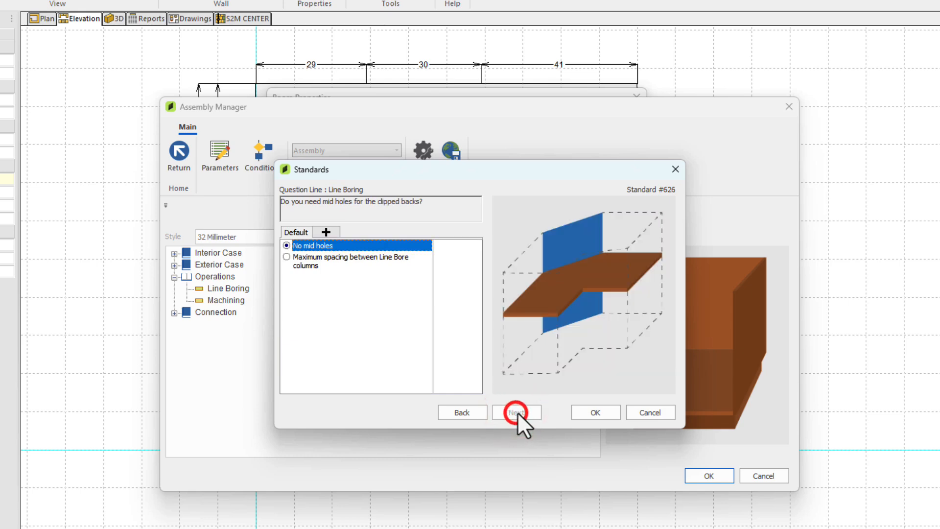
{"action": "left_click", "coordinate": [595, 412]}
{"action": "left_click", "coordinate": [709, 476]}
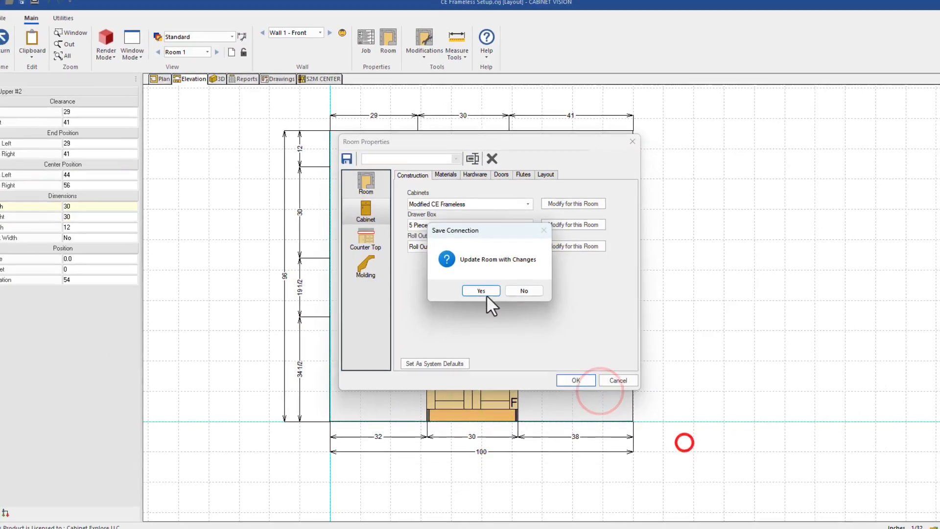
{"action": "left_click", "coordinate": [442, 279]}
{"action": "left_click", "coordinate": [555, 398]}
Open the upper cabinet and examine its line boring columns in the end view.
{"action": "double_click", "coordinate": [485, 224]}
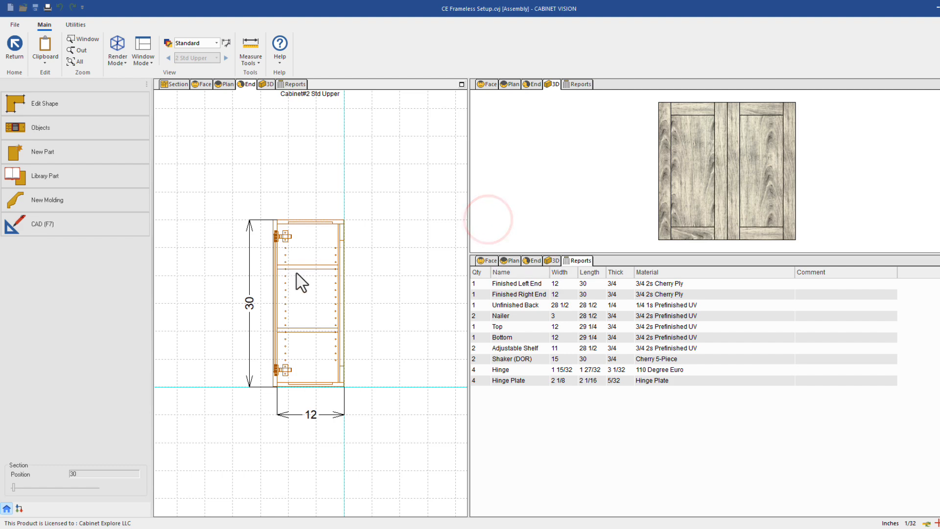
{"action": "scroll", "coordinate": [297, 274], "scroll_direction": "up", "scroll_amount": 2}
{"action": "scroll", "coordinate": [336, 226], "scroll_direction": "up", "scroll_amount": 1}
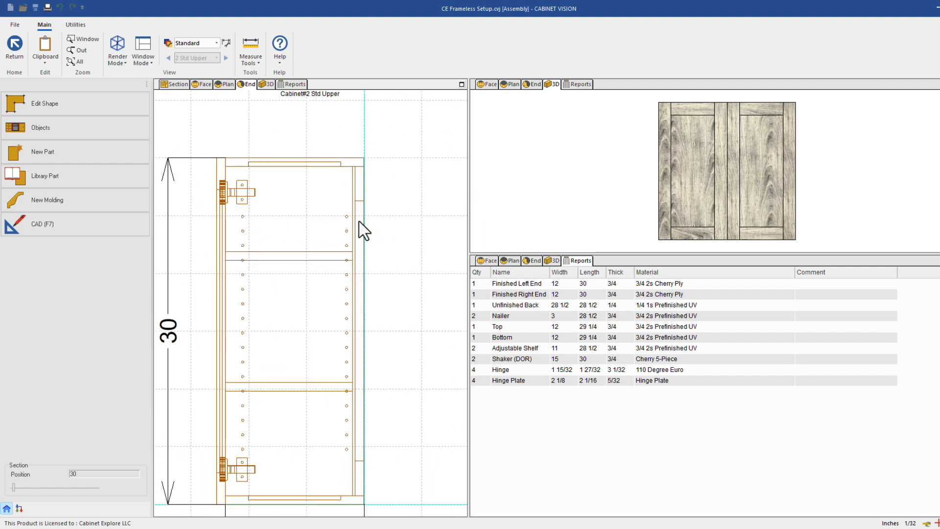
{"action": "scroll", "coordinate": [361, 230], "scroll_direction": "down", "scroll_amount": 1}
{"action": "scroll", "coordinate": [338, 221], "scroll_direction": "up", "scroll_amount": 1}
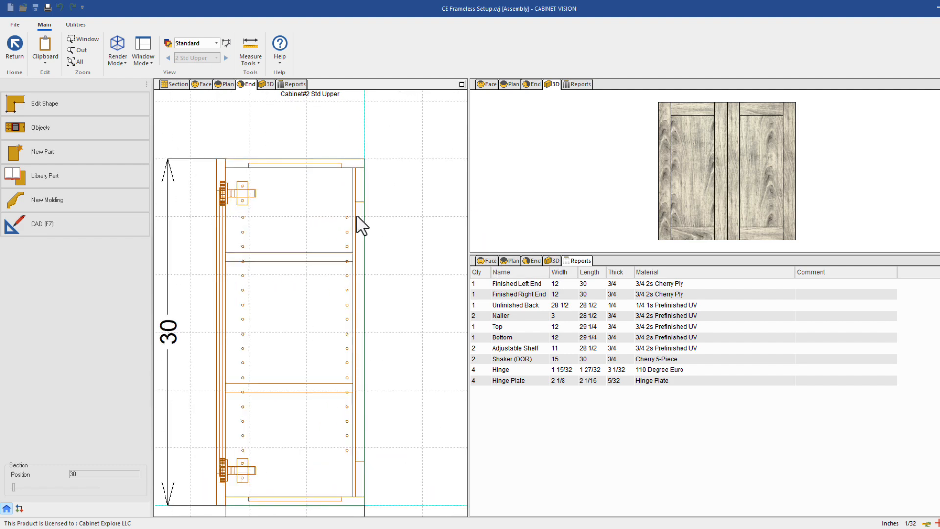
Measure the rear line boring hole's distance from the cabinet back in plan view, then return to the room layout.
{"action": "left_click", "coordinate": [226, 89]}
{"action": "scroll", "coordinate": [221, 310], "scroll_direction": "up", "scroll_amount": 3}
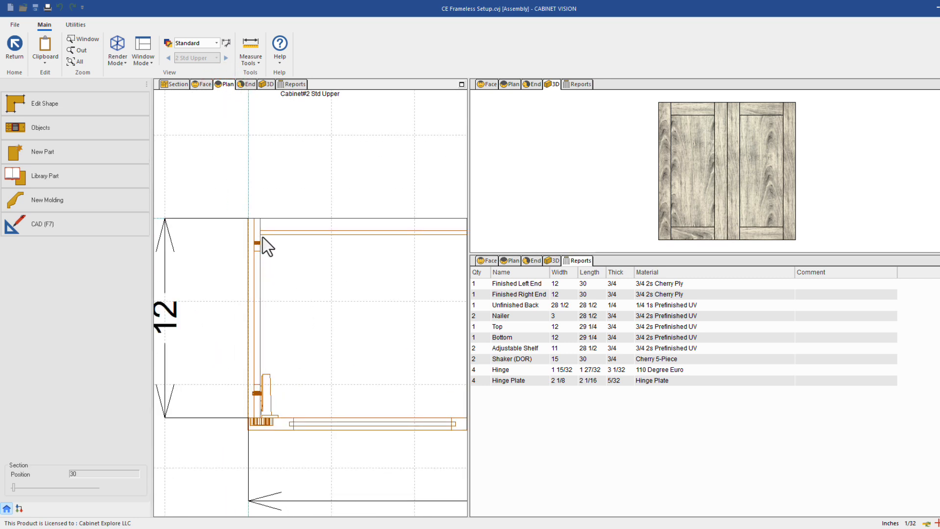
{"action": "left_click", "coordinate": [251, 46]}
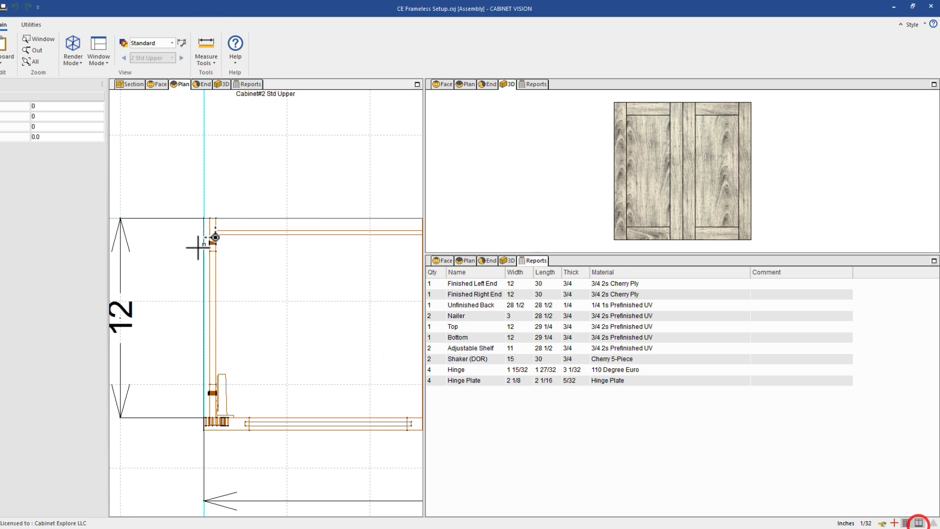
{"action": "scroll", "coordinate": [214, 217], "scroll_direction": "up", "scroll_amount": 2}
{"action": "left_click", "coordinate": [216, 217]}
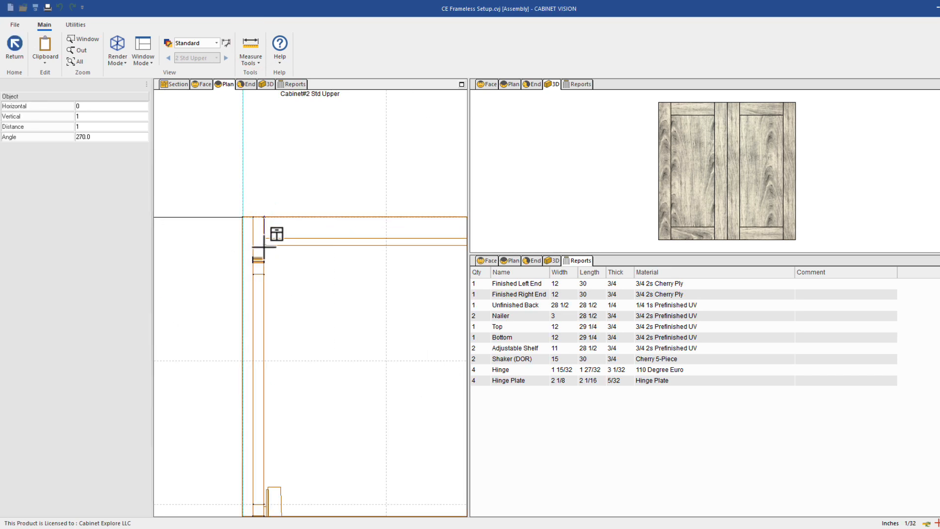
{"action": "scroll", "coordinate": [244, 205], "scroll_direction": "down", "scroll_amount": 2}
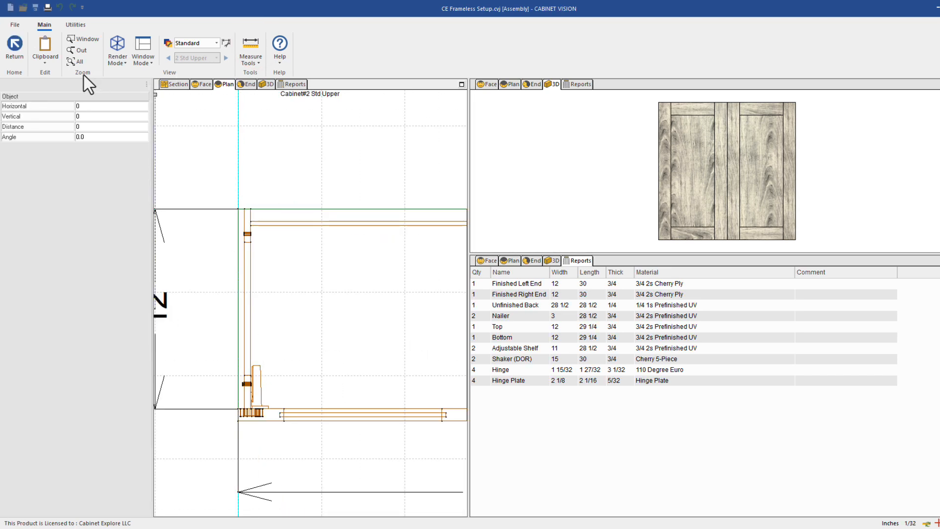
{"action": "left_click", "coordinate": [15, 49]}
{"action": "scroll", "coordinate": [263, 249], "scroll_direction": "down", "scroll_amount": 1}
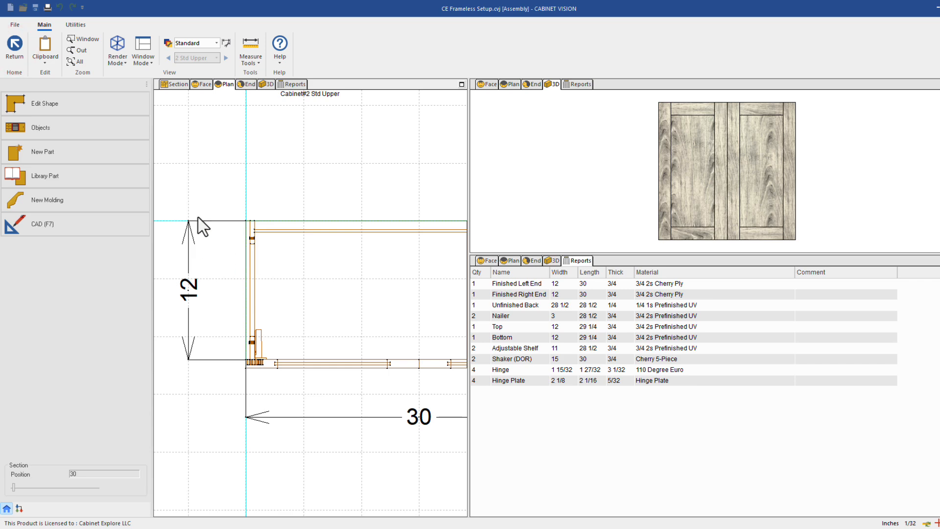
{"action": "left_click", "coordinate": [15, 47]}
Set the back hole reference distance from the back edge to 2.5 inches in the room's cabinet line boring standards.
{"action": "left_click", "coordinate": [393, 45]}
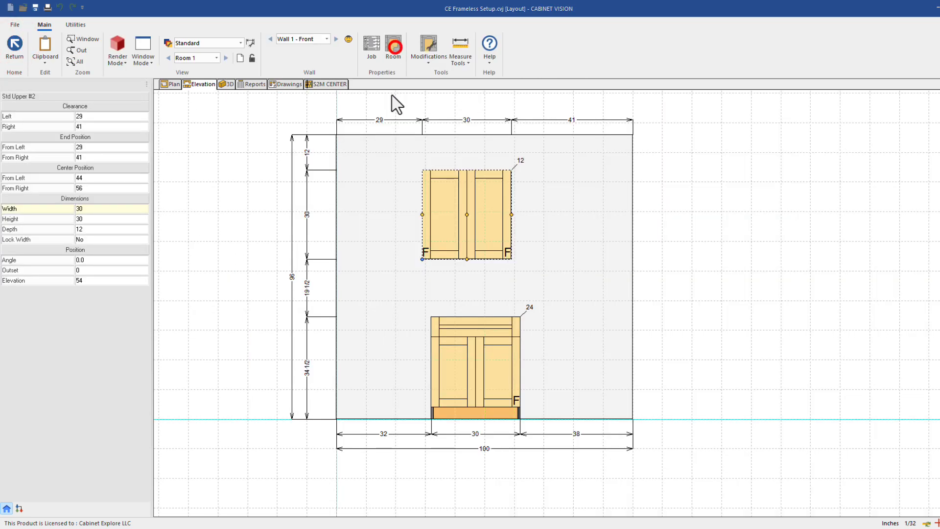
{"action": "left_click", "coordinate": [365, 215]}
{"action": "left_click", "coordinate": [558, 209]}
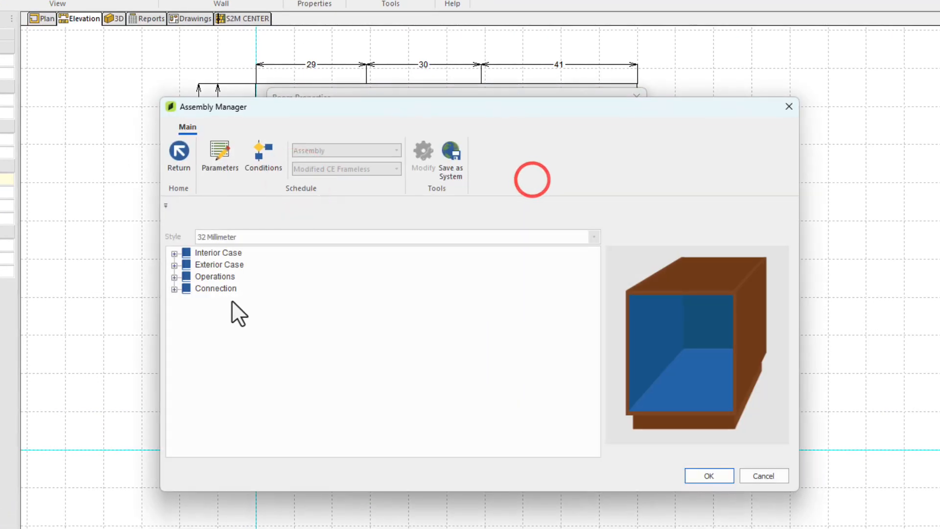
{"action": "left_click", "coordinate": [174, 277]}
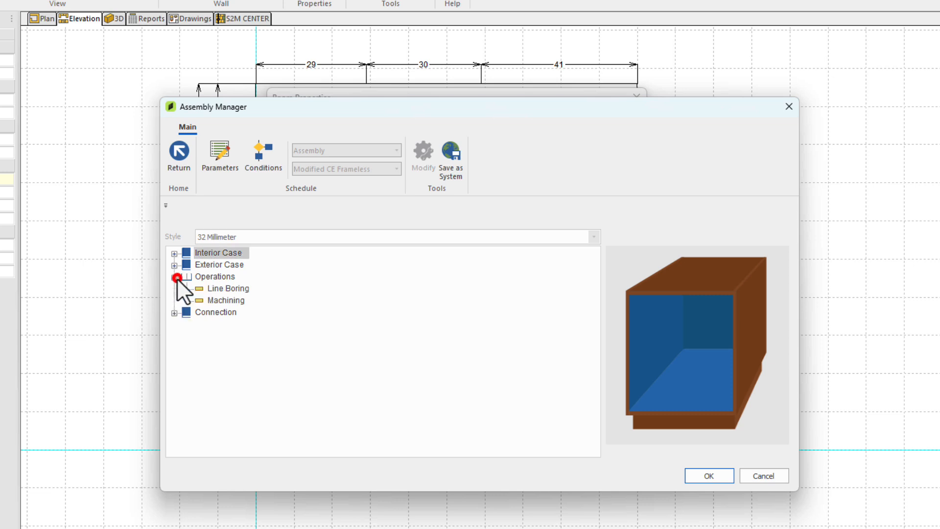
{"action": "left_click", "coordinate": [222, 288]}
{"action": "double_click", "coordinate": [222, 288]}
{"action": "left_click", "coordinate": [509, 408]}
{"action": "left_click", "coordinate": [509, 409]}
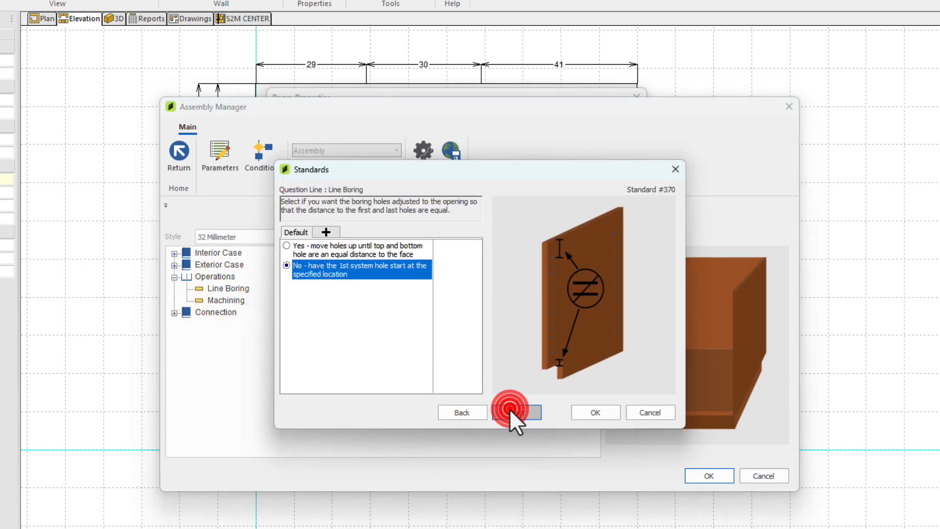
{"action": "left_click", "coordinate": [509, 408]}
{"action": "left_click", "coordinate": [509, 408]}
{"action": "left_click", "coordinate": [509, 409]}
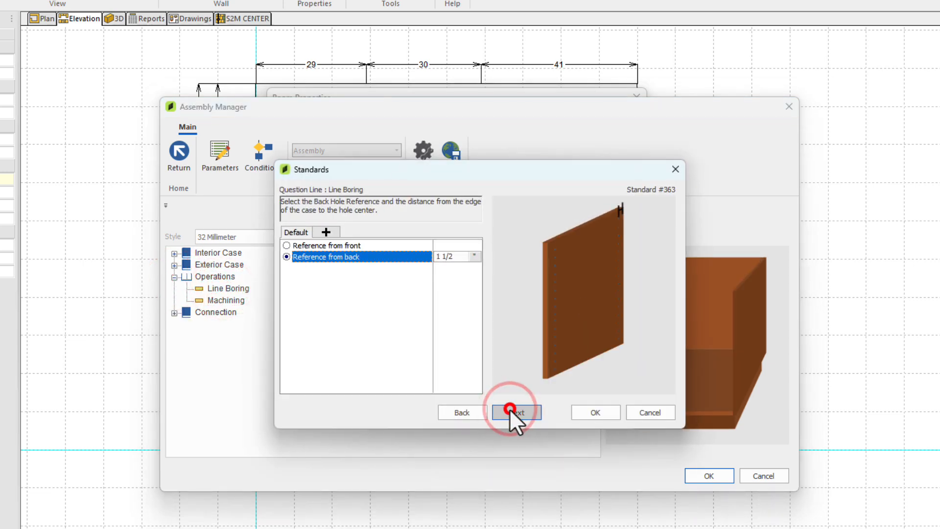
{"action": "left_click", "coordinate": [455, 257]}
{"action": "left_click", "coordinate": [595, 413]}
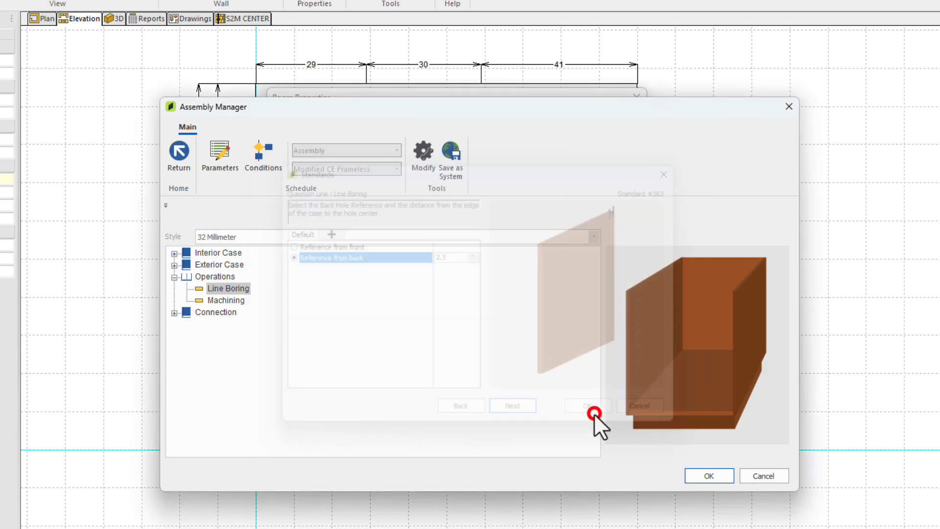
Save the modified cabinet construction and update the room with the changes.
{"action": "left_click", "coordinate": [698, 473]}
{"action": "left_click", "coordinate": [460, 289]}
{"action": "left_click", "coordinate": [559, 395]}
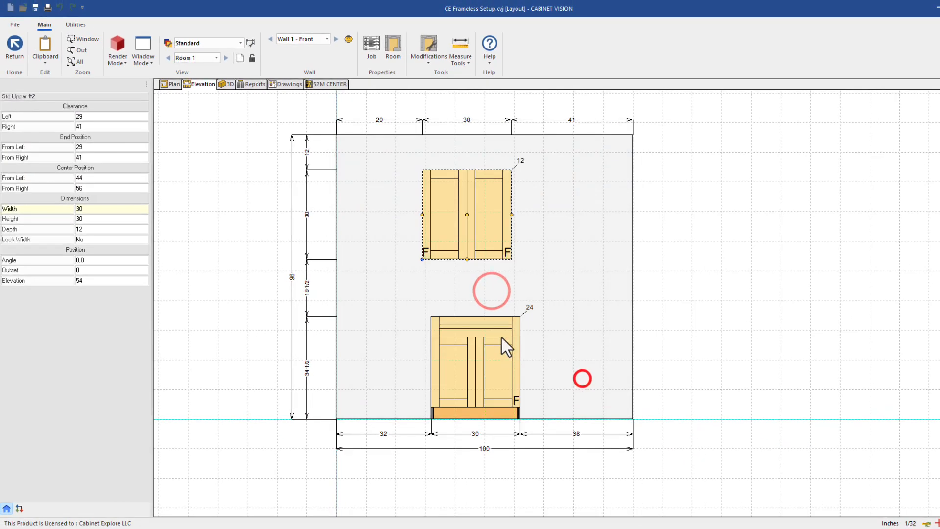
Open the upper cabinet and review its boring style and line bore set-backs in the cabinet's boring properties without changing them.
{"action": "left_click", "coordinate": [417, 166]}
{"action": "double_click", "coordinate": [462, 198]}
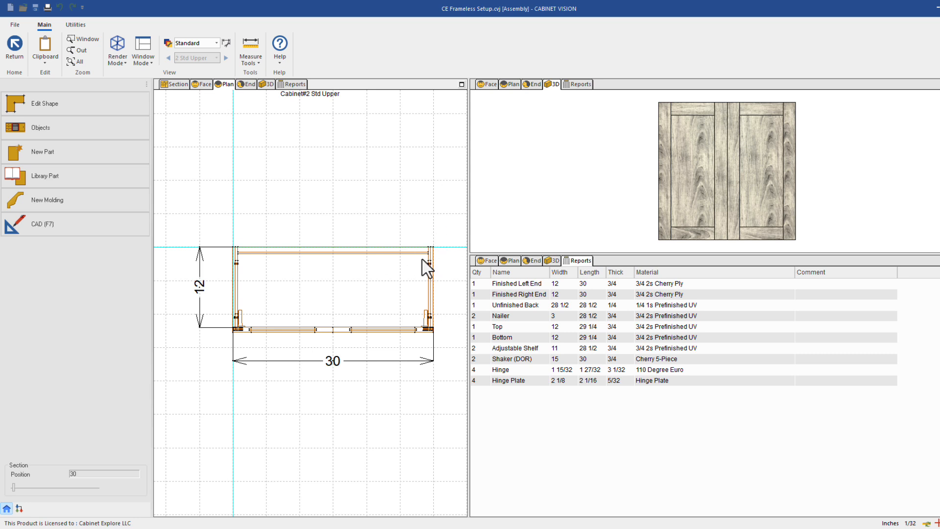
{"action": "left_click", "coordinate": [175, 84]}
{"action": "left_click", "coordinate": [421, 59]}
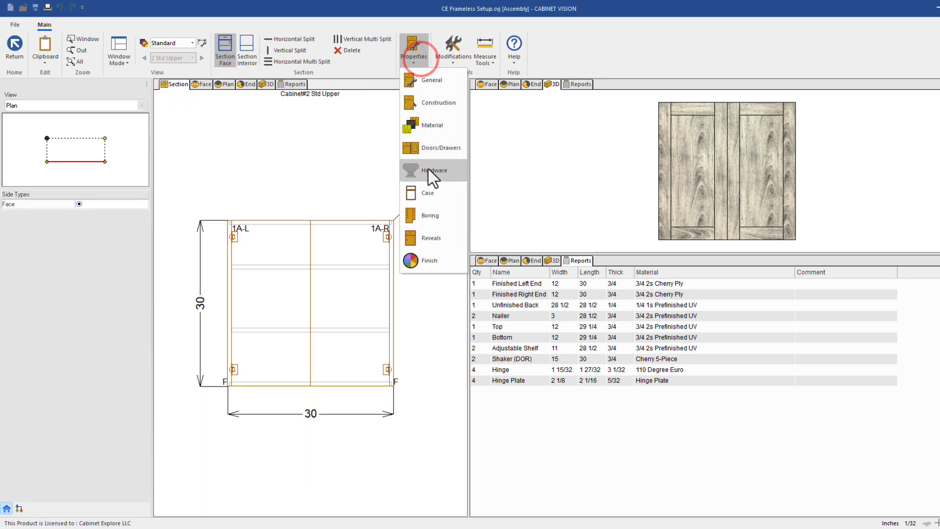
{"action": "left_click", "coordinate": [425, 215]}
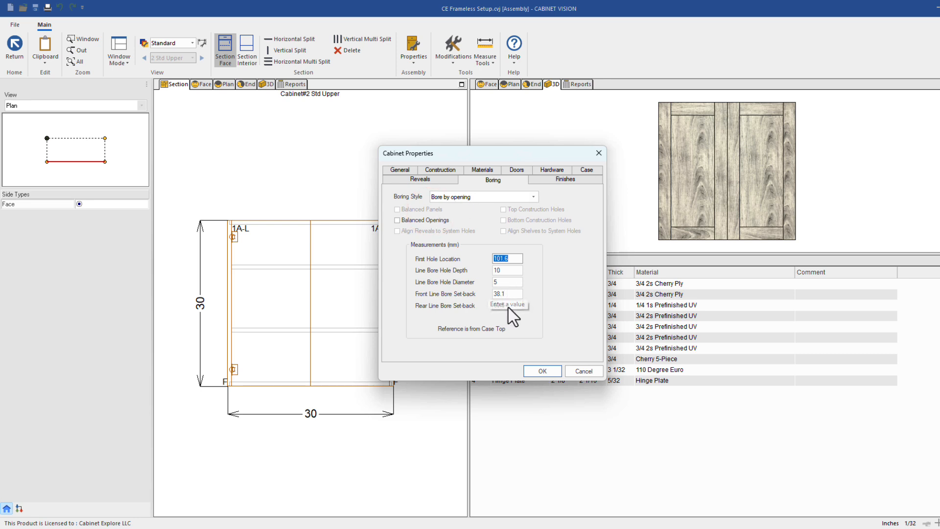
{"action": "left_click", "coordinate": [580, 370]}
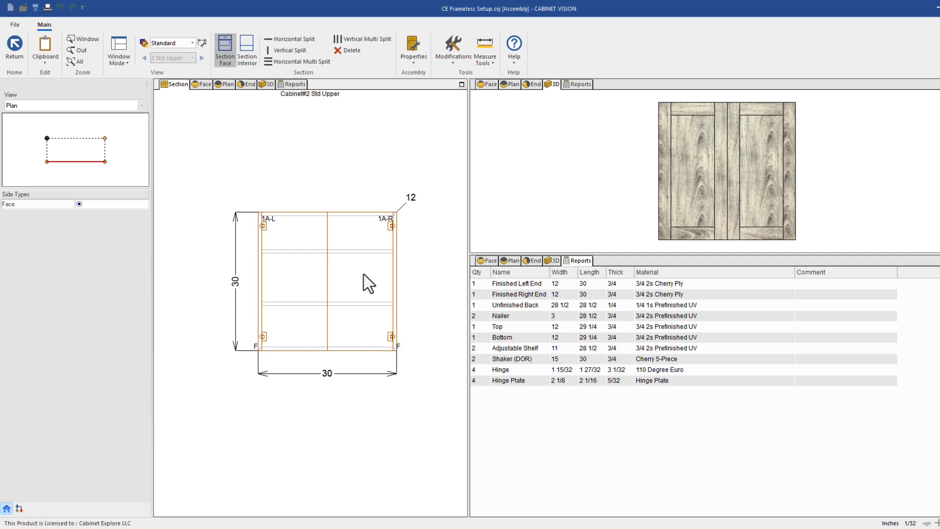
{"action": "left_click", "coordinate": [15, 48]}
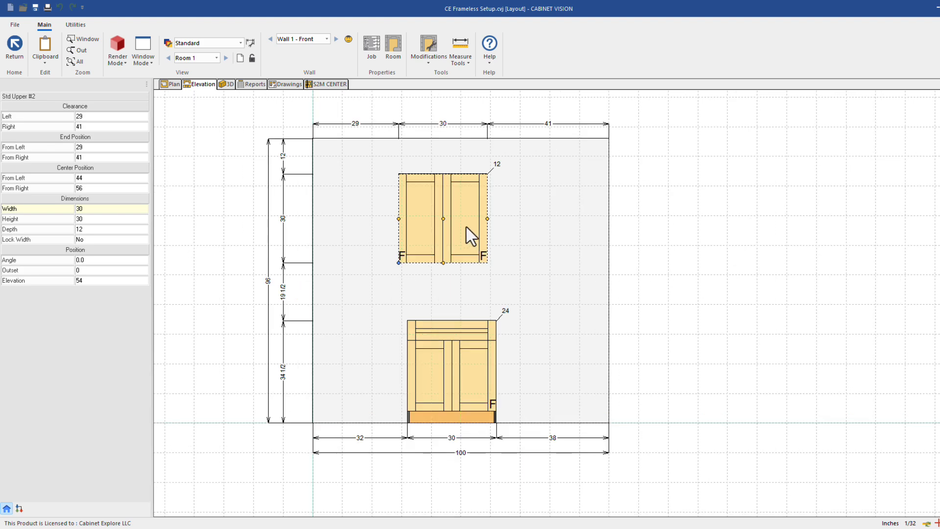
Reopen the upper cabinet and inspect its finished side in 3D and its shelf hole columns in the end view.
{"action": "double_click", "coordinate": [469, 217]}
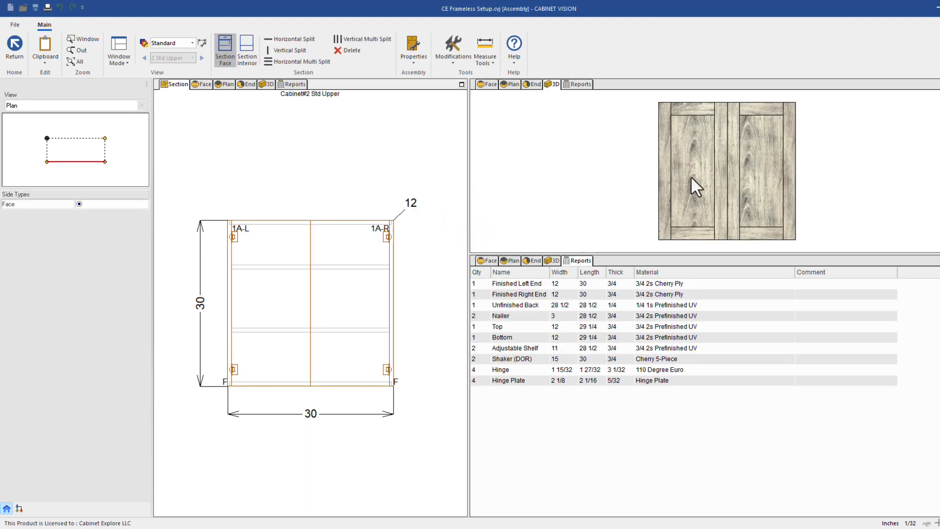
{"action": "left_click_drag", "start_coordinate": [691, 155], "coordinate": [761, 173]}
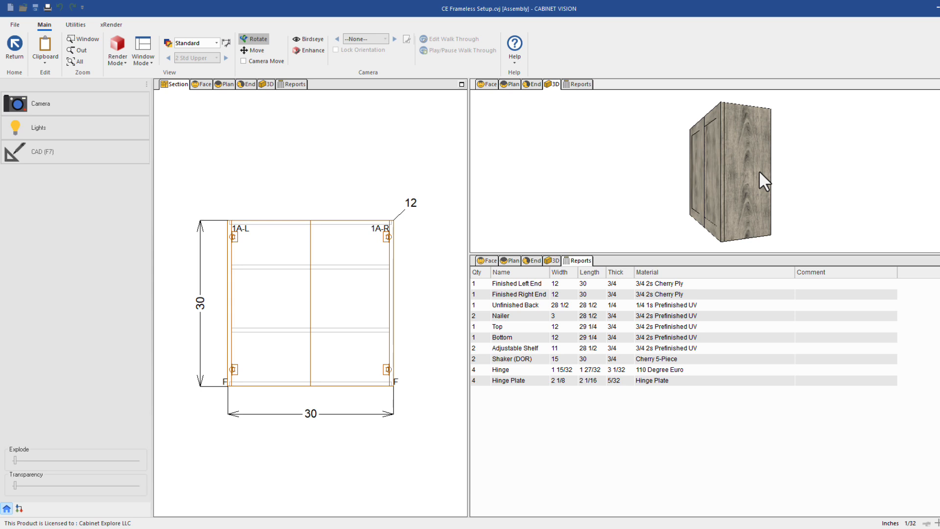
{"action": "left_click", "coordinate": [246, 83]}
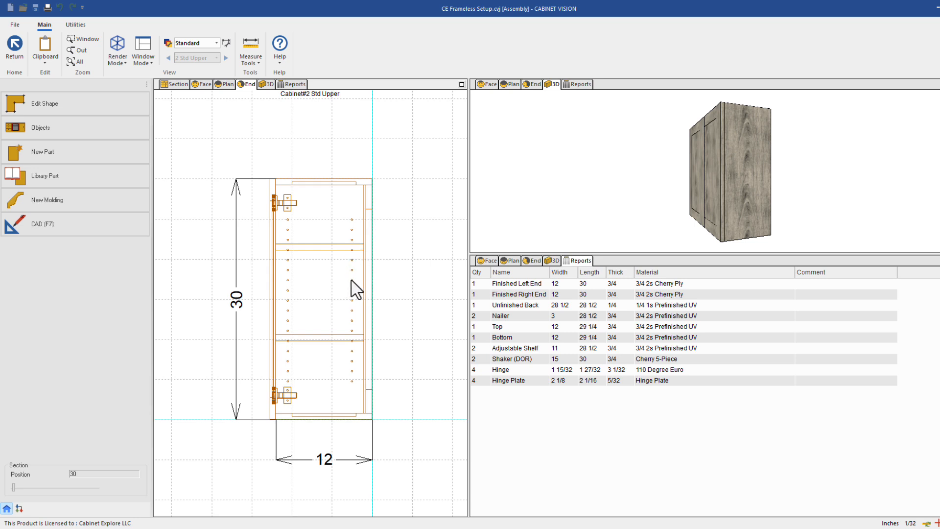
{"action": "scroll", "coordinate": [350, 259], "scroll_direction": "down", "scroll_amount": 1}
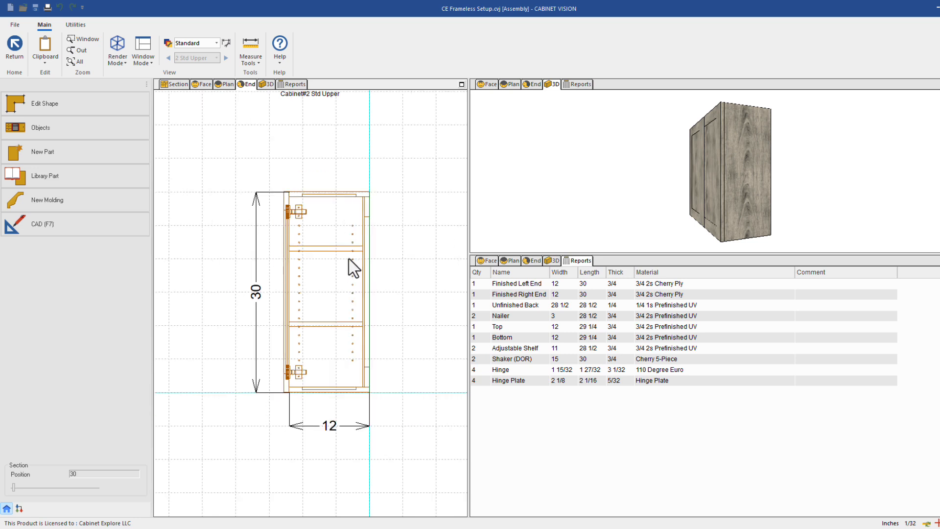
{"action": "scroll", "coordinate": [367, 238], "scroll_direction": "down", "scroll_amount": 1}
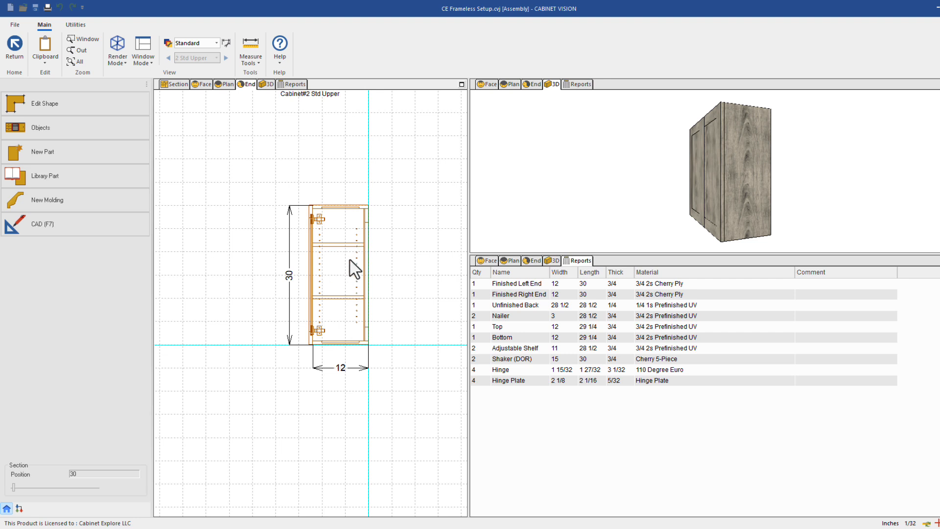
{"action": "left_click", "coordinate": [14, 48]}
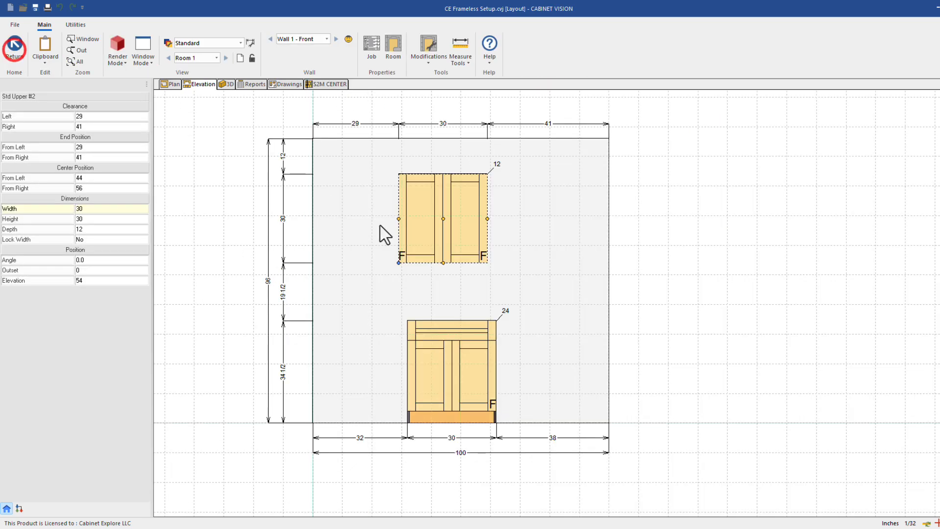
Set the line boring method in the room's cabinet construction standards to Bore required holes, with Align shelves/holes kept.
{"action": "left_click", "coordinate": [631, 293]}
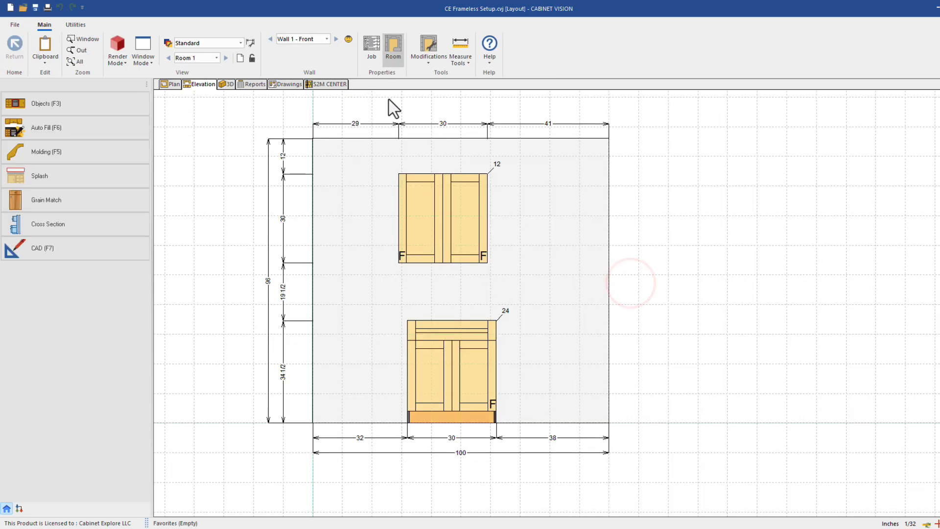
{"action": "left_click", "coordinate": [393, 48]}
{"action": "left_click", "coordinate": [368, 212]}
{"action": "left_click", "coordinate": [561, 206]}
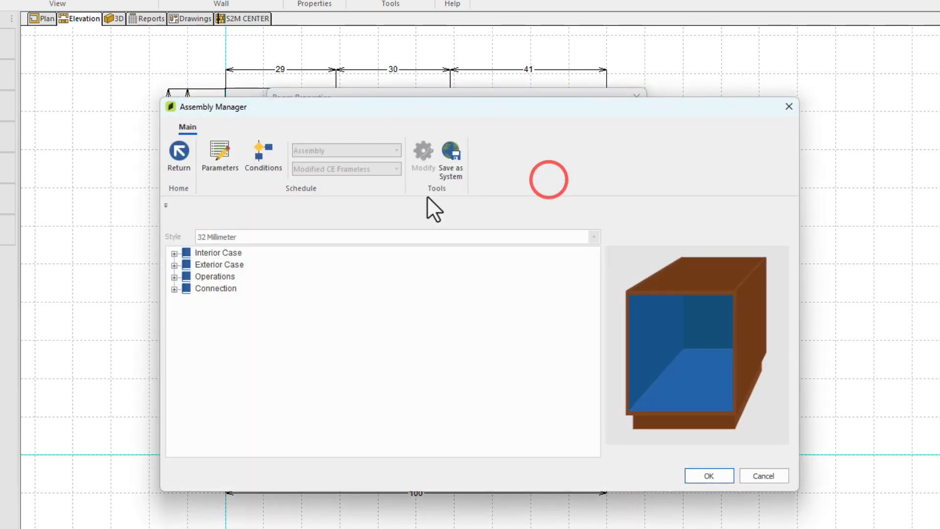
{"action": "left_click", "coordinate": [174, 277]}
{"action": "double_click", "coordinate": [228, 288]}
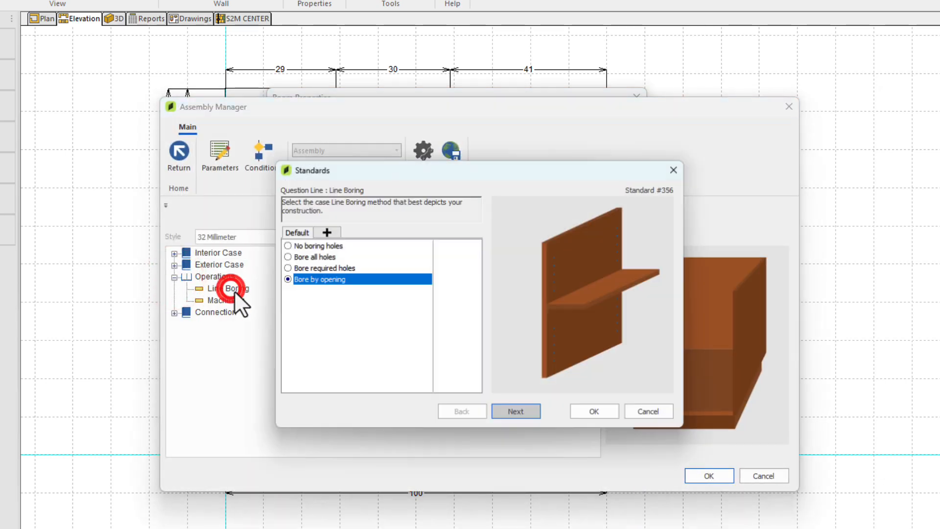
{"action": "left_click", "coordinate": [323, 268]}
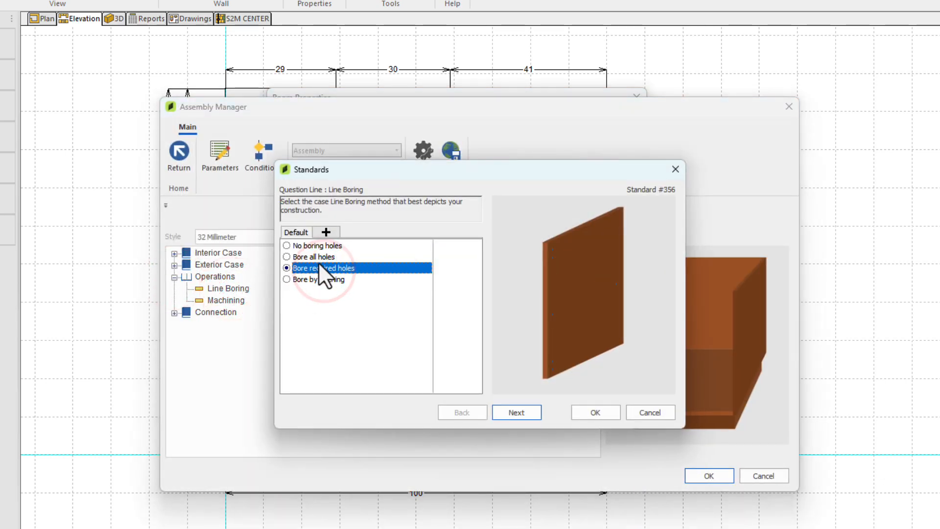
{"action": "left_click", "coordinate": [517, 412]}
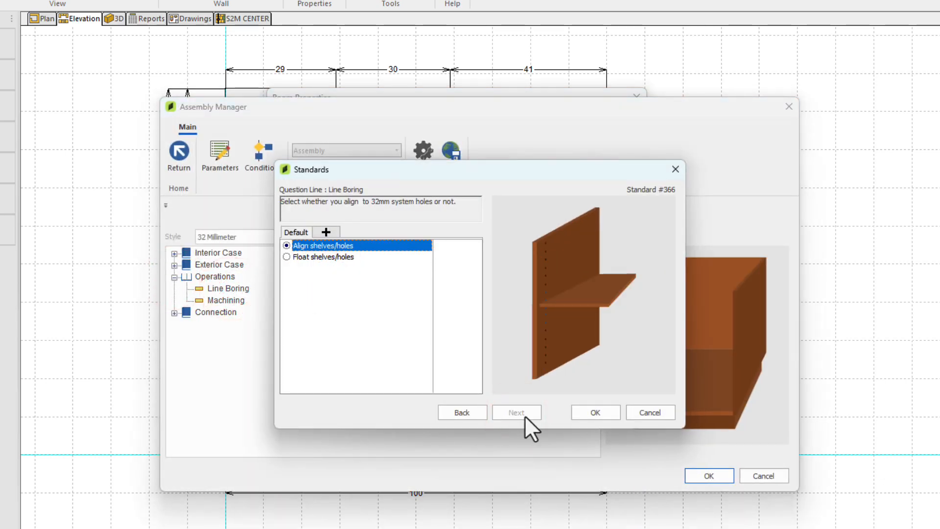
{"action": "left_click", "coordinate": [607, 411]}
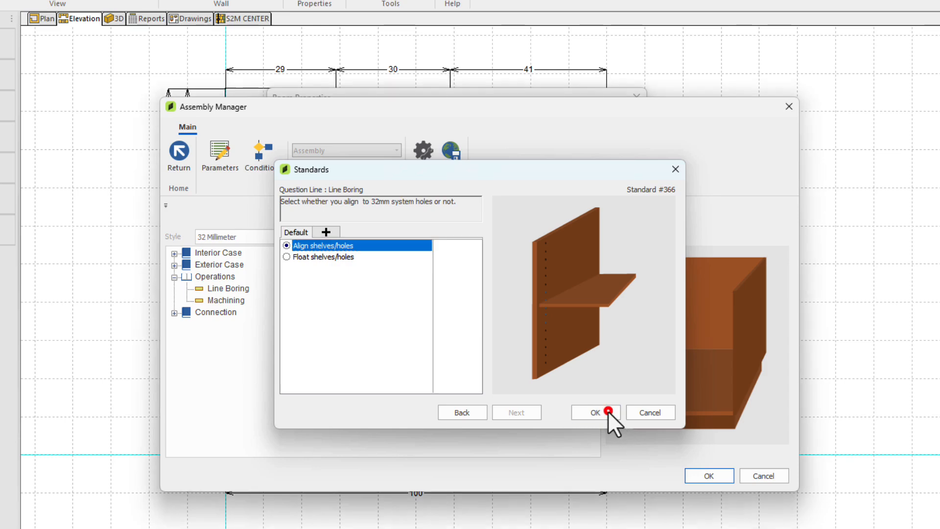
Save the Bore required holes change to the cabinet construction and update the room with it.
{"action": "left_click", "coordinate": [703, 477]}
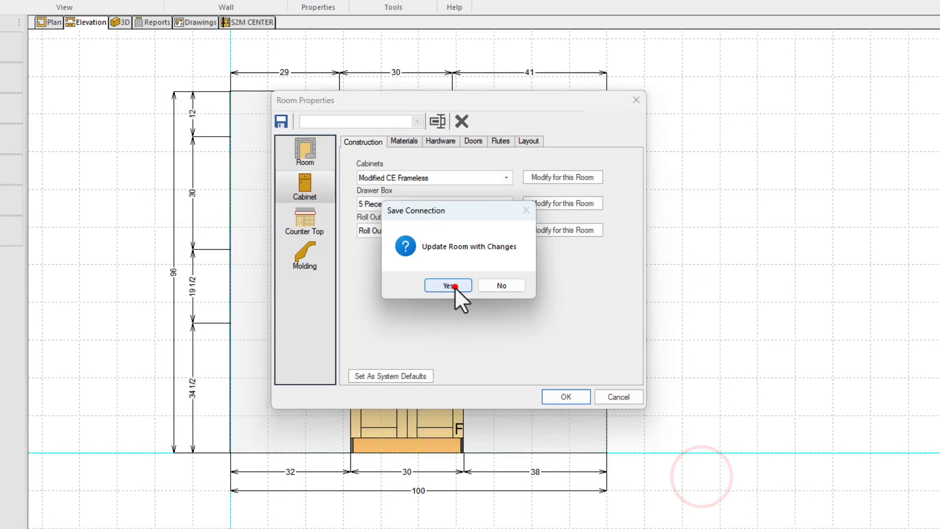
{"action": "left_click", "coordinate": [455, 287]}
{"action": "left_click", "coordinate": [565, 398]}
Open the upper cabinet, check its shelf boring in the end view, and return to the room elevation.
{"action": "double_click", "coordinate": [458, 216]}
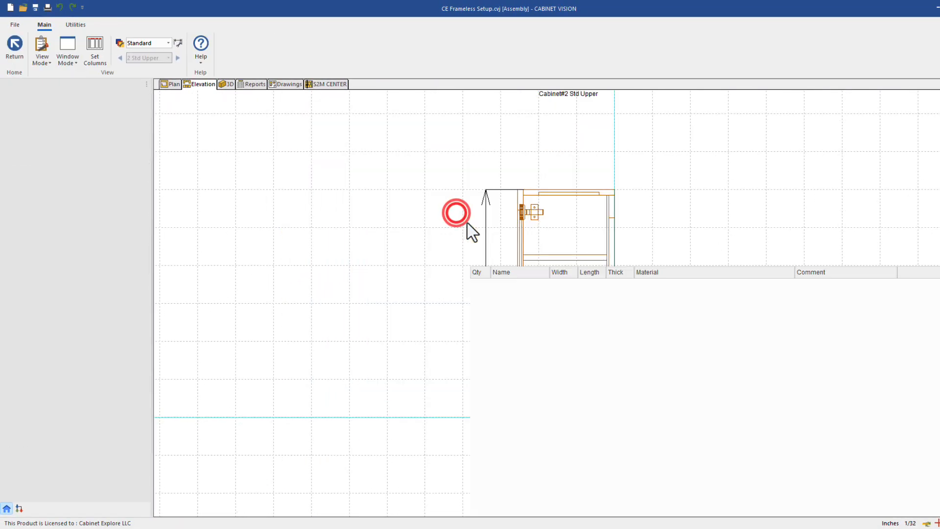
{"action": "scroll", "coordinate": [298, 309], "scroll_direction": "up", "scroll_amount": 1}
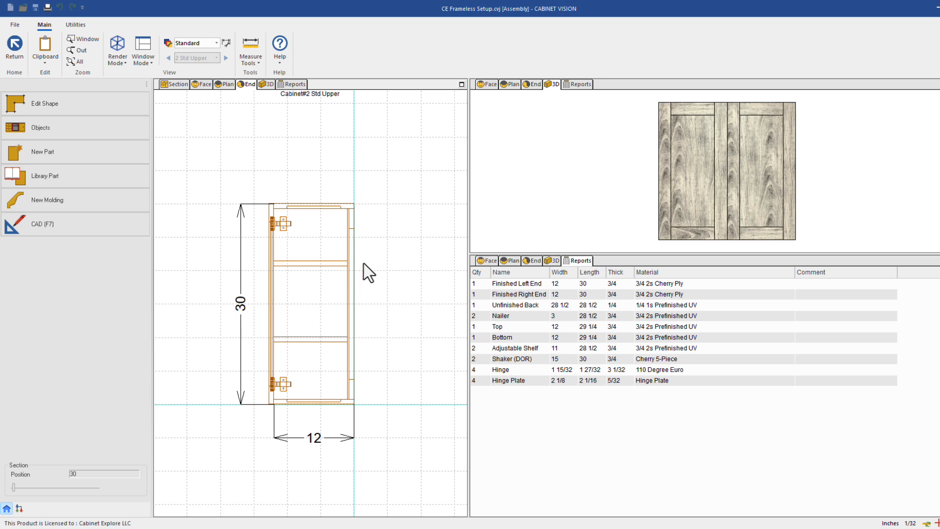
{"action": "scroll", "coordinate": [384, 294], "scroll_direction": "down", "scroll_amount": 1}
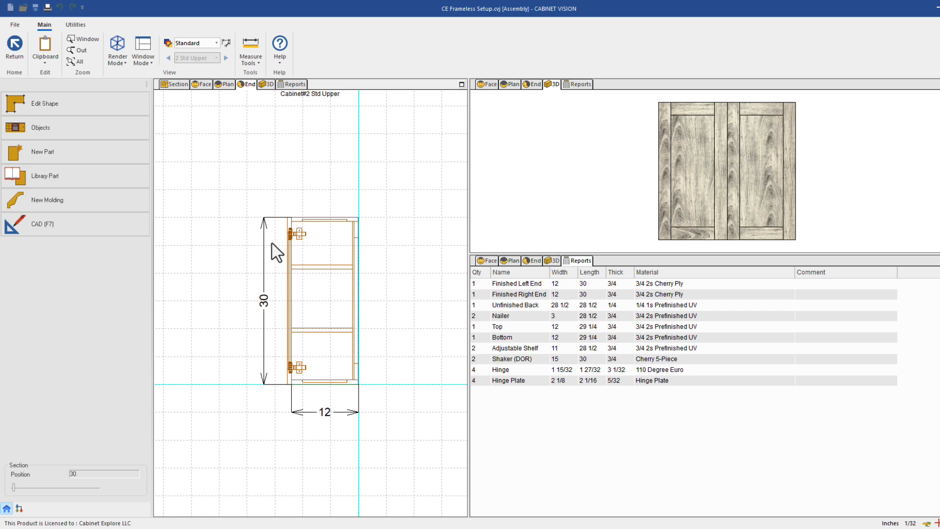
{"action": "left_click", "coordinate": [15, 52]}
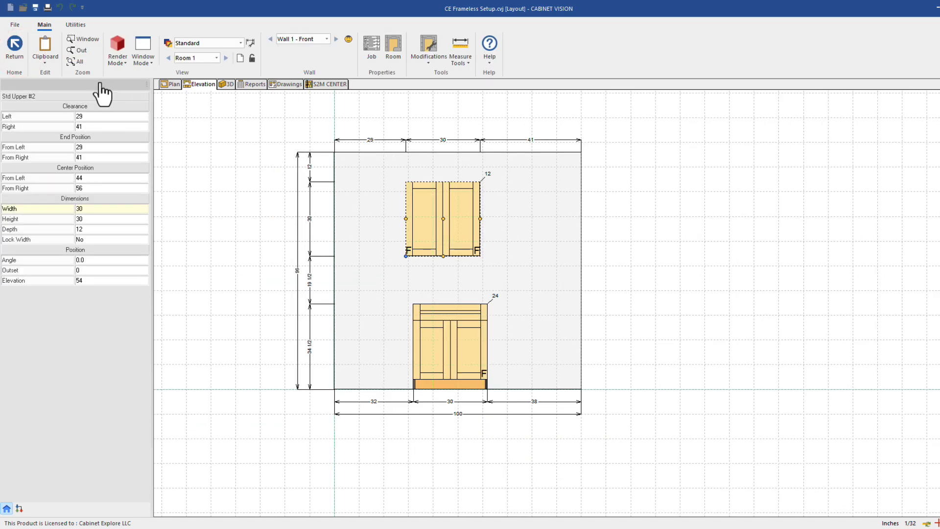
Close the CE Frameless Setup job and save its changes.
{"action": "left_click", "coordinate": [11, 26]}
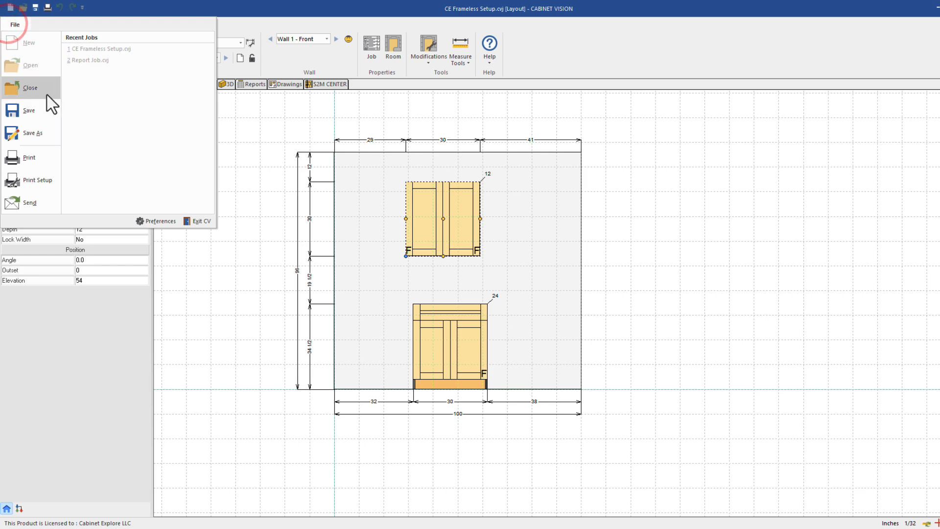
{"action": "left_click", "coordinate": [33, 88]}
{"action": "left_click", "coordinate": [454, 289]}
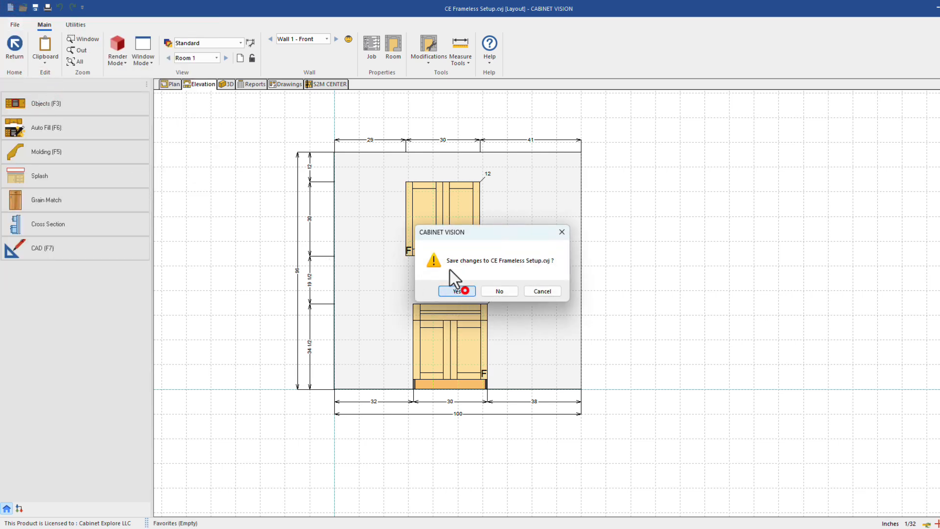
Open the Linebore.5 Holes connection from the Connection Manager and set its hole positioning to Front and Rear.
{"action": "left_click", "coordinate": [280, 48]}
{"action": "left_click", "coordinate": [213, 242]}
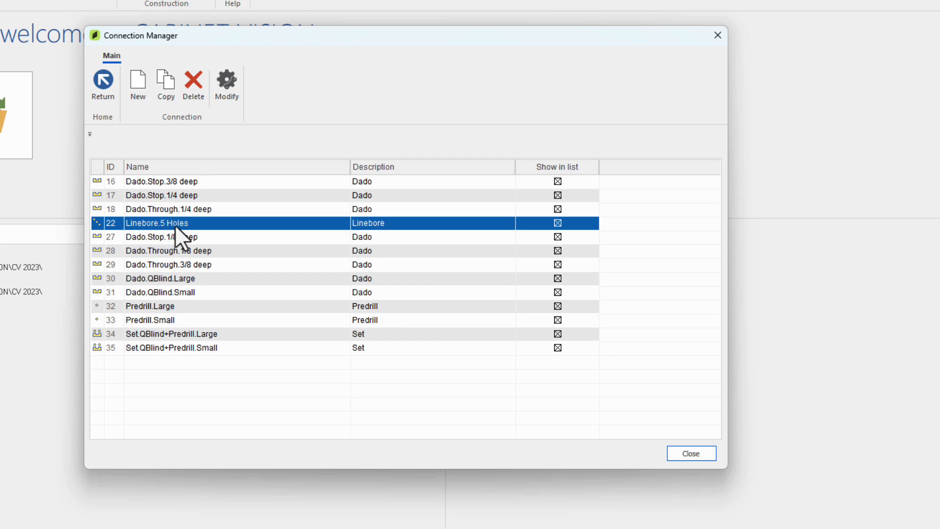
{"action": "double_click", "coordinate": [97, 222]}
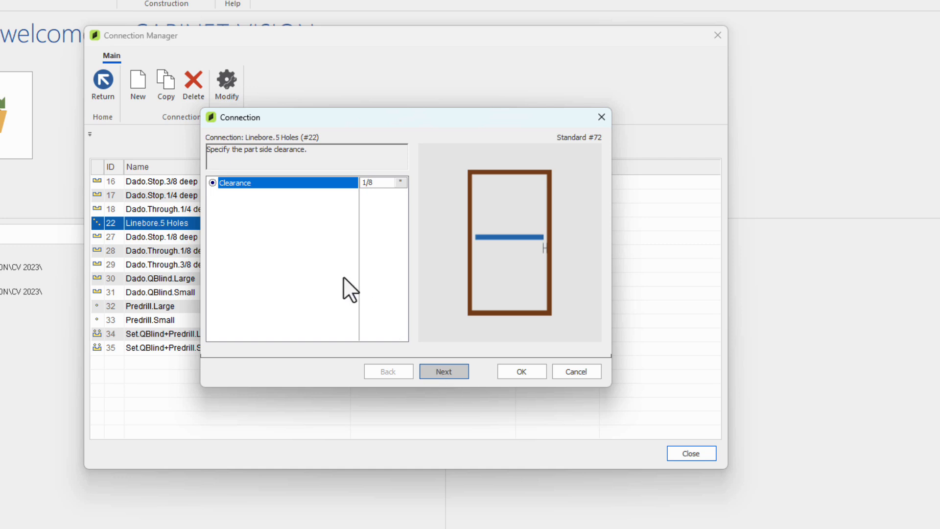
{"action": "key", "text": "Return"}
{"action": "left_click", "coordinate": [455, 374]}
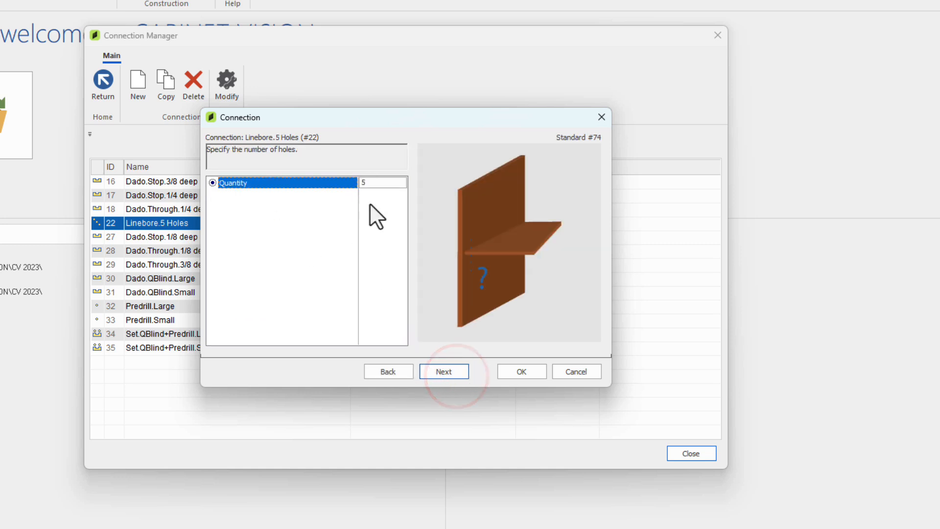
{"action": "left_click", "coordinate": [434, 375]}
{"action": "left_click", "coordinate": [434, 374]}
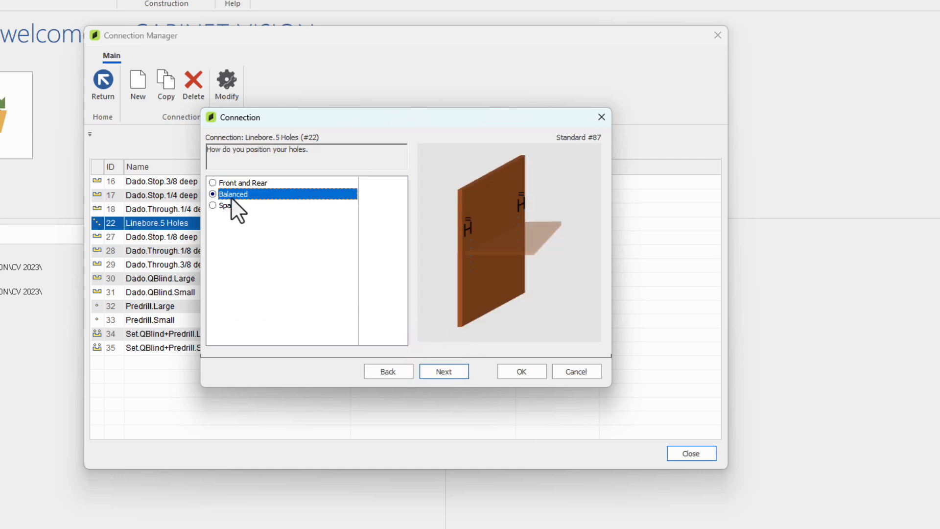
{"action": "left_click", "coordinate": [228, 182]}
Set the front hole position to 1.5 inches from the front and the rear hole position to 1.5 inches.
{"action": "left_click", "coordinate": [436, 370]}
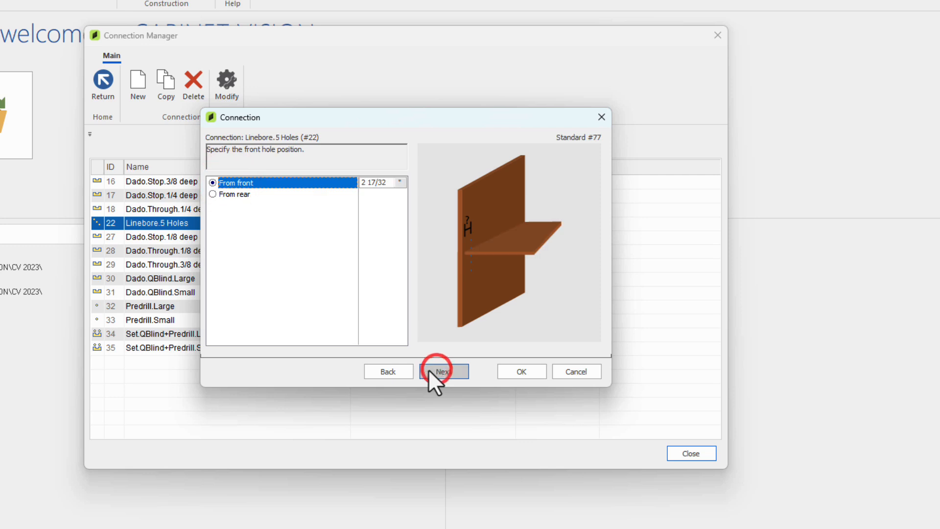
{"action": "left_click", "coordinate": [384, 183]}
{"action": "type", "text": "1.5"}
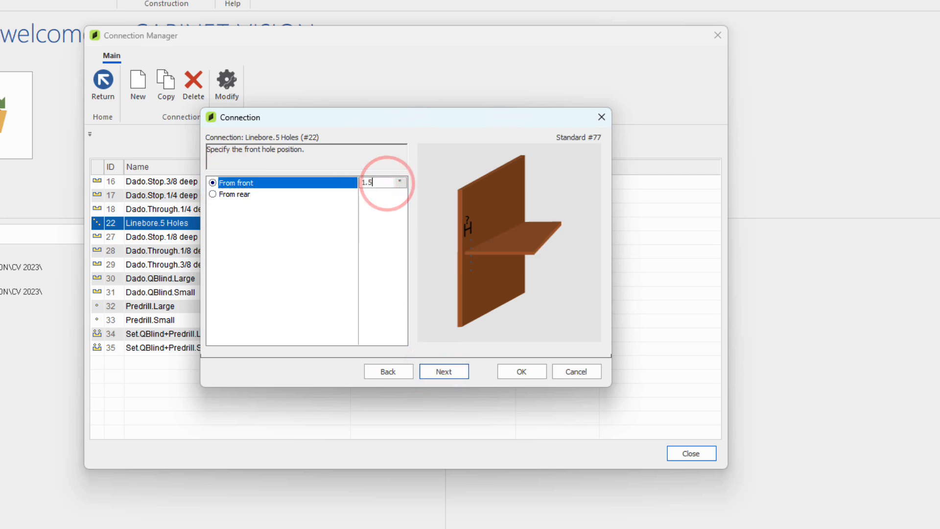
{"action": "left_click", "coordinate": [436, 372]}
{"action": "left_click", "coordinate": [389, 182]}
{"action": "type", "text": "1.5"}
Set the maximum spacing between mid lines to 0, keep the hole spacing at 32 mm, and save the Linebore.5 Holes connection.
{"action": "left_click", "coordinate": [435, 370]}
{"action": "left_click", "coordinate": [400, 183]}
{"action": "type", "text": "32"}
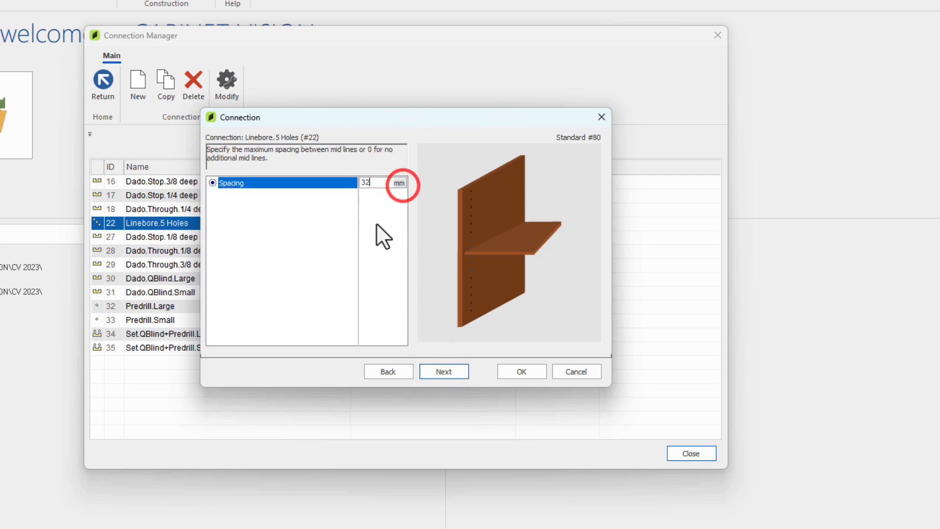
{"action": "left_click", "coordinate": [437, 368]}
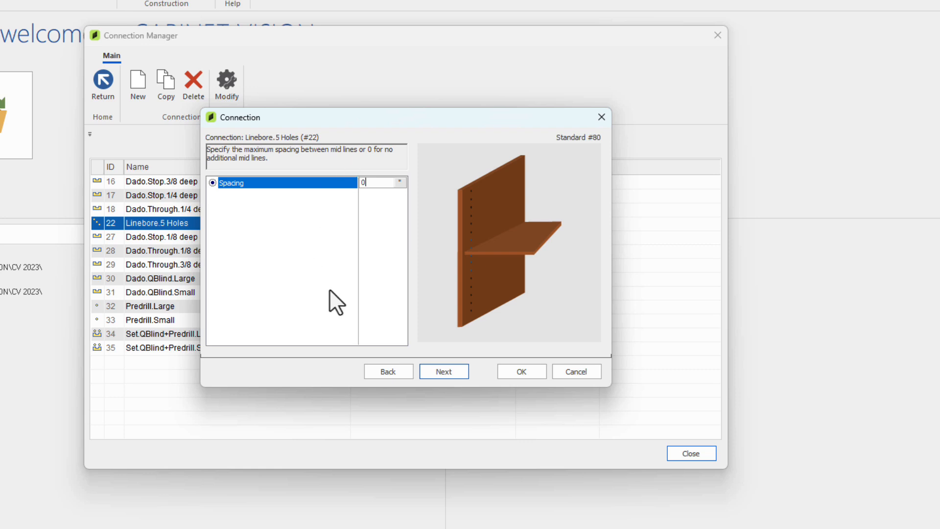
{"action": "left_click", "coordinate": [449, 371]}
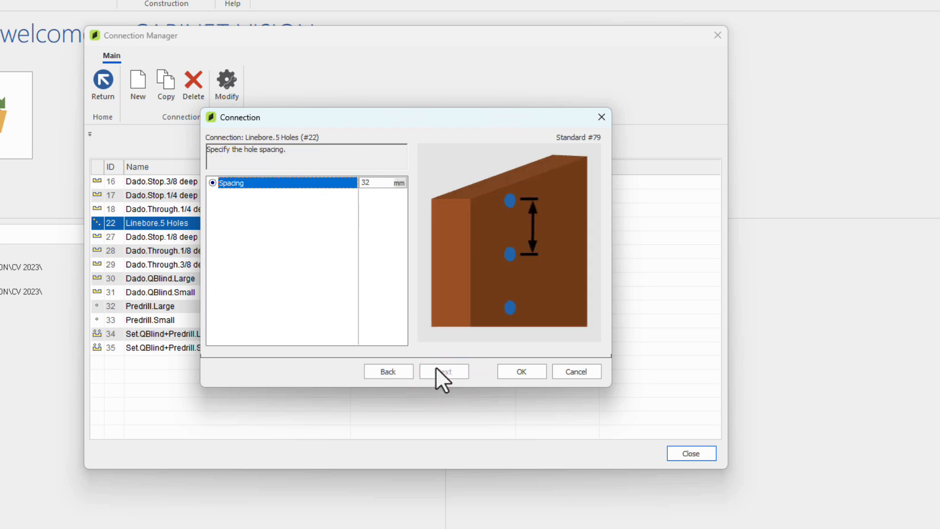
{"action": "left_click", "coordinate": [435, 368]}
{"action": "left_click", "coordinate": [527, 372]}
{"action": "left_click", "coordinate": [411, 282]}
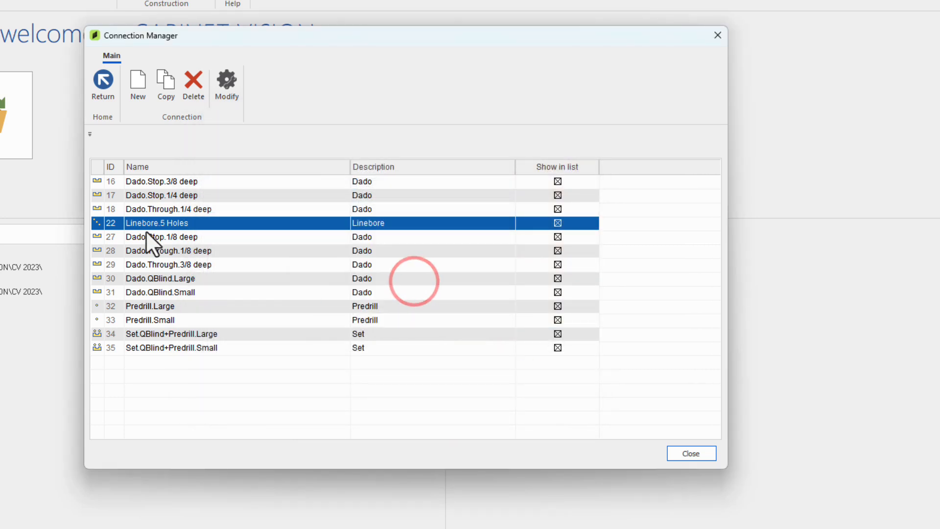
Copy the Linebore.5 Holes connection and name the copy Linebore.7 Holes.
{"action": "left_click", "coordinate": [163, 83]}
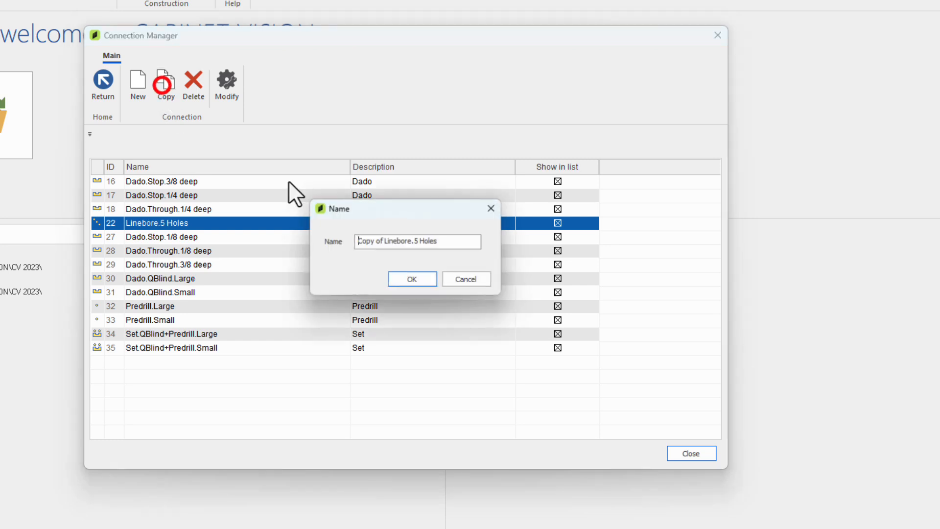
{"action": "left_click", "coordinate": [420, 242]}
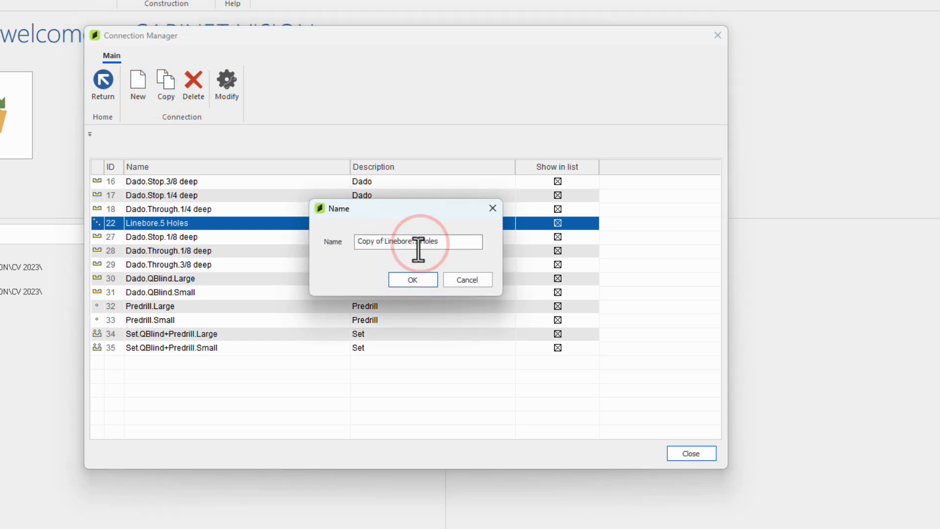
{"action": "key", "text": "BackSpace"}
{"action": "type", "text": "7"}
{"action": "left_click_drag", "start_coordinate": [384, 241], "coordinate": [362, 260]}
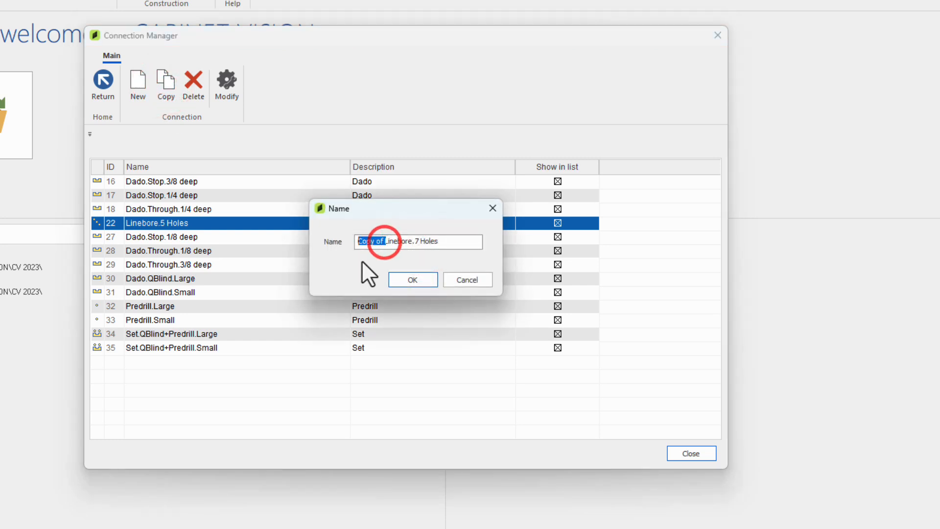
{"action": "key", "text": "BackSpace"}
{"action": "left_click", "coordinate": [413, 280]}
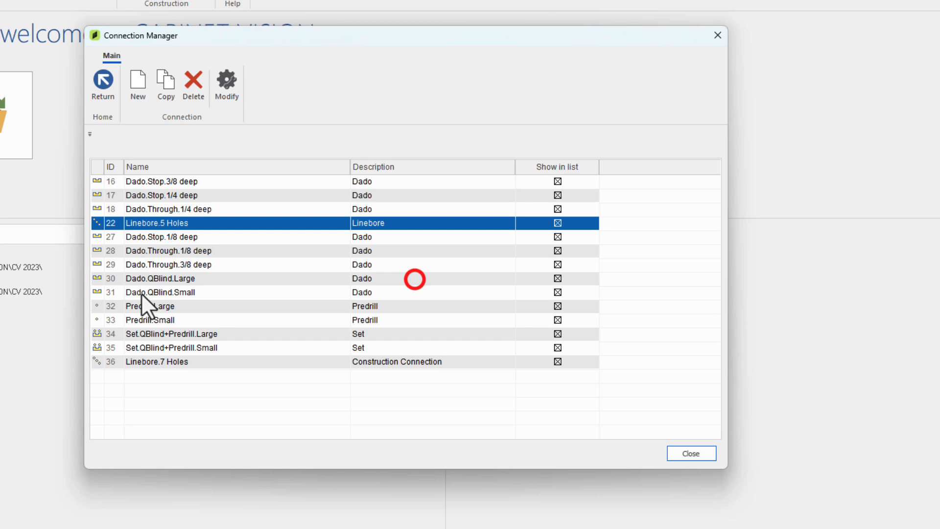
Set the hole quantity of the Linebore.7 Holes connection to 7.
{"action": "double_click", "coordinate": [102, 362]}
{"action": "left_click", "coordinate": [439, 374]}
{"action": "left_click", "coordinate": [440, 374]}
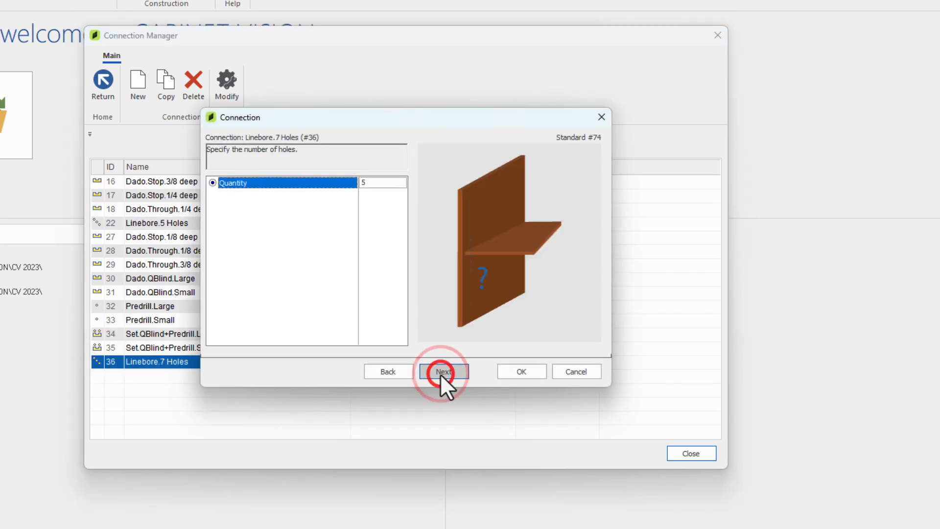
{"action": "type", "text": "7"}
{"action": "left_click", "coordinate": [512, 372]}
Copy the Linebore description from the 5-hole connection to the Linebore.7 Holes connection.
{"action": "left_click", "coordinate": [390, 225]}
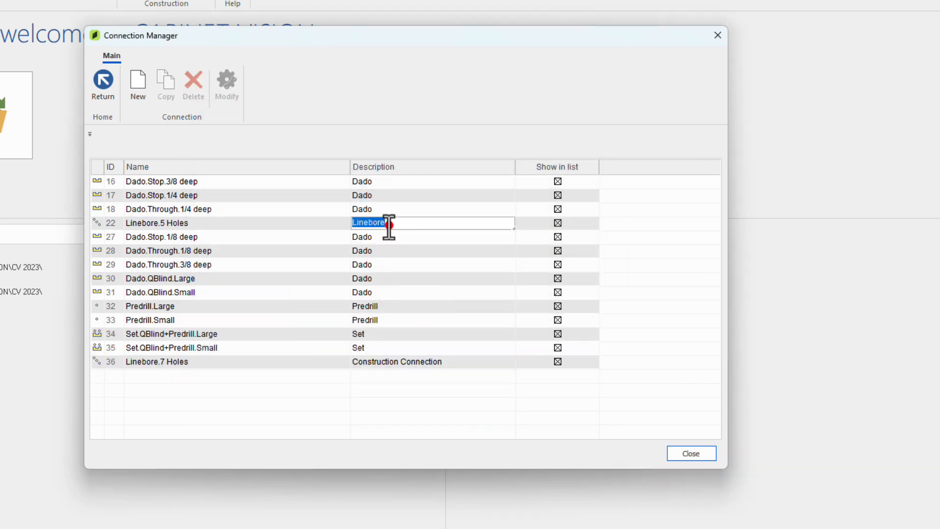
{"action": "left_click", "coordinate": [391, 361]}
{"action": "key", "text": "ctrl+v"}
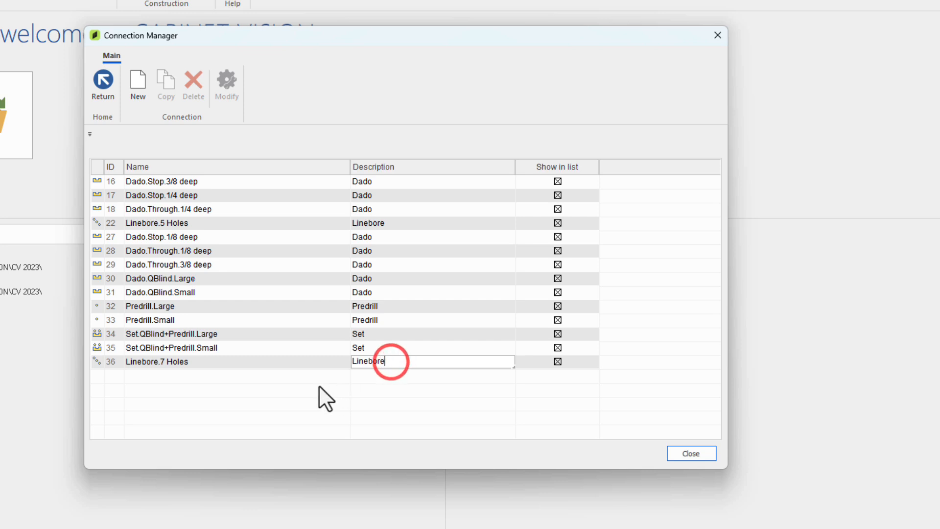
{"action": "left_click", "coordinate": [319, 385]}
Sort the connections by name, look over the two Linebore entries, and close the Connection Manager.
{"action": "left_click", "coordinate": [149, 169]}
{"action": "left_click", "coordinate": [156, 168]}
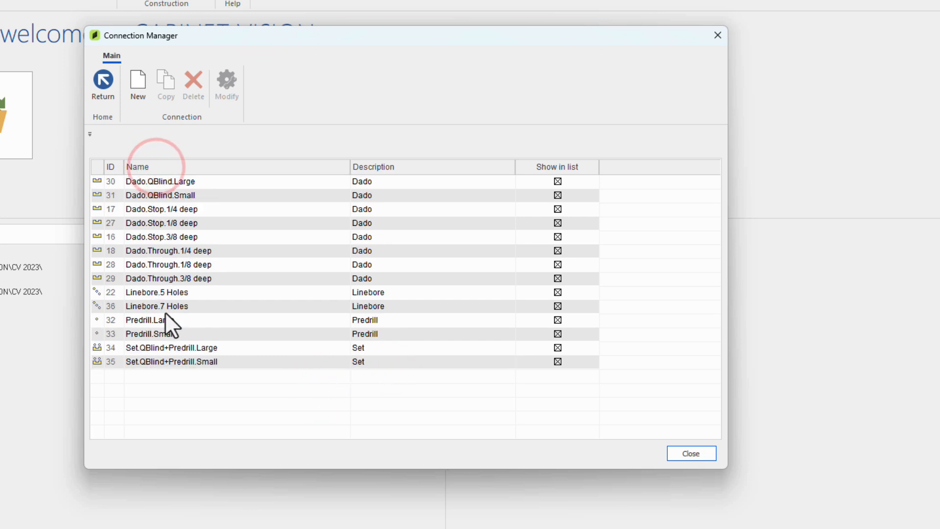
{"action": "left_click", "coordinate": [98, 306]}
{"action": "left_click", "coordinate": [99, 292]}
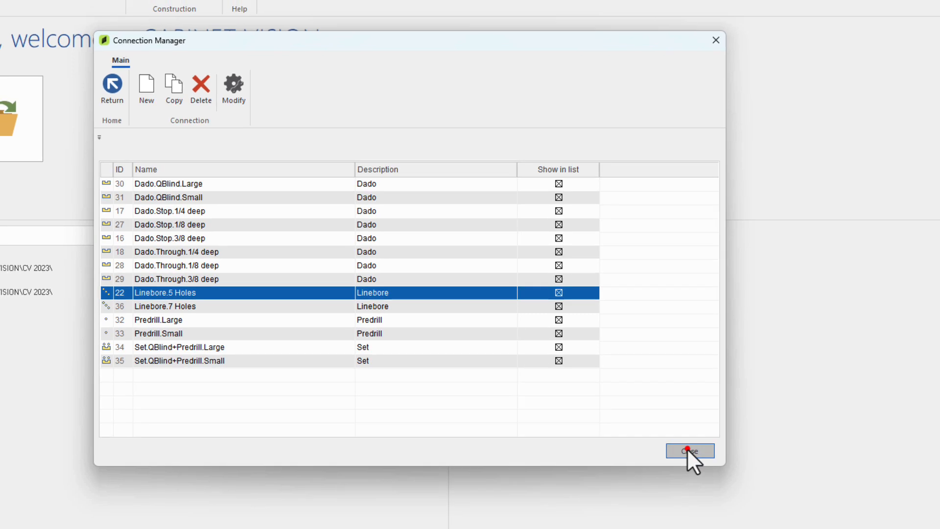
{"action": "left_click", "coordinate": [689, 453]}
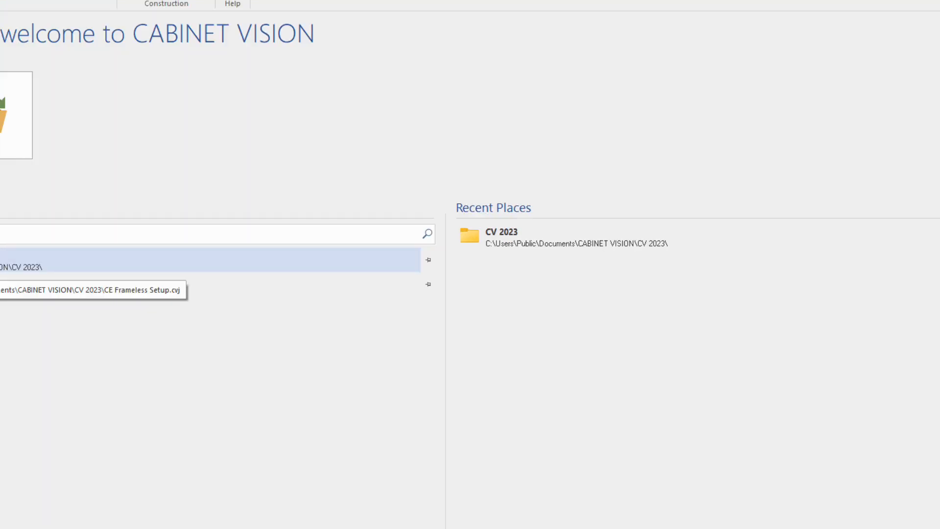
Reopen the CE Frameless Setup job and display the wall elevation with both cabinets.
{"action": "left_click", "coordinate": [2, 261]}
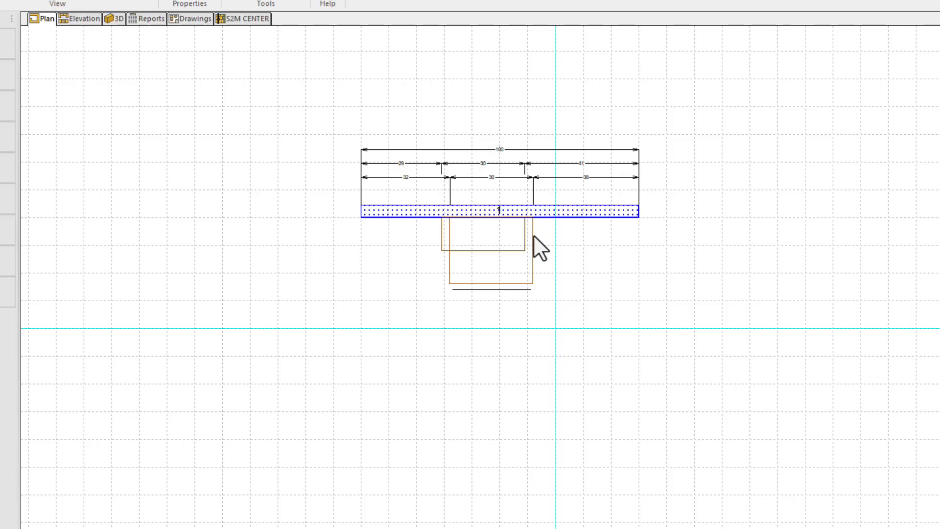
{"action": "scroll", "coordinate": [534, 235], "scroll_direction": "up", "scroll_amount": 3}
{"action": "left_click", "coordinate": [78, 23]}
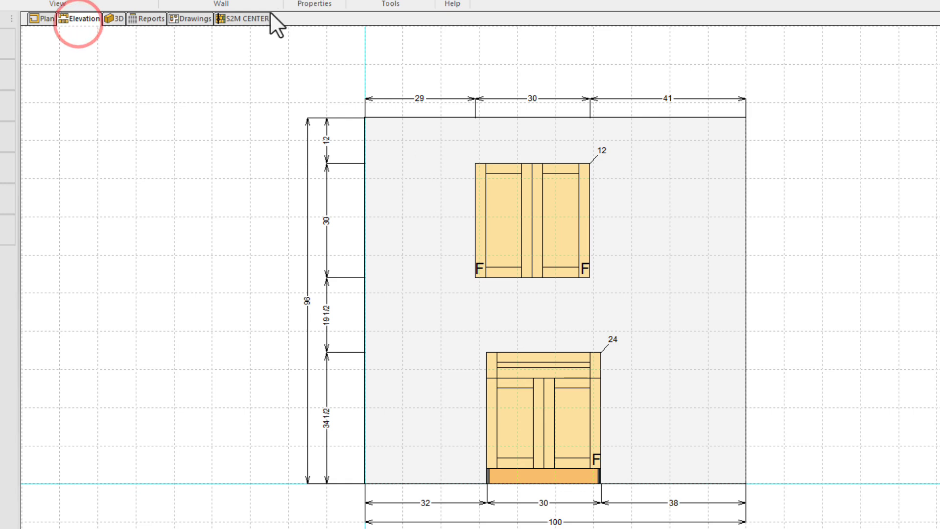
Review the Line Boring method in the room's Modified CE Frameless assembly standards, keeping Bore required holes.
{"action": "left_click", "coordinate": [330, 72]}
{"action": "left_click", "coordinate": [319, 183]}
{"action": "left_click", "coordinate": [545, 176]}
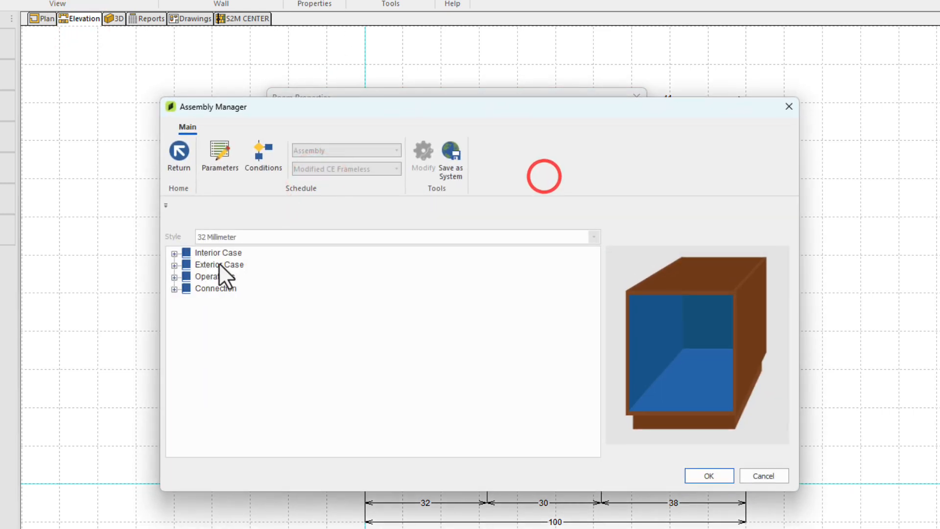
{"action": "left_click", "coordinate": [174, 276]}
{"action": "double_click", "coordinate": [230, 289]}
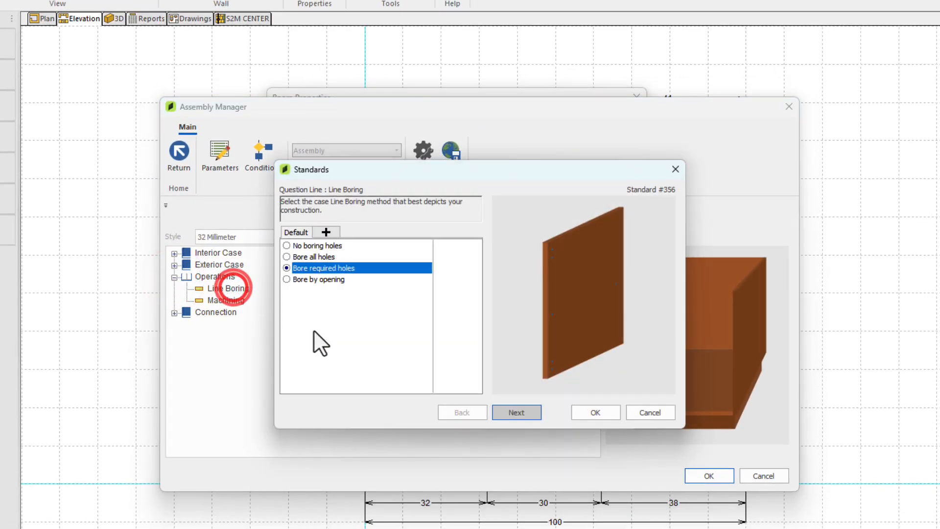
{"action": "left_click", "coordinate": [539, 413]}
{"action": "left_click", "coordinate": [473, 412]}
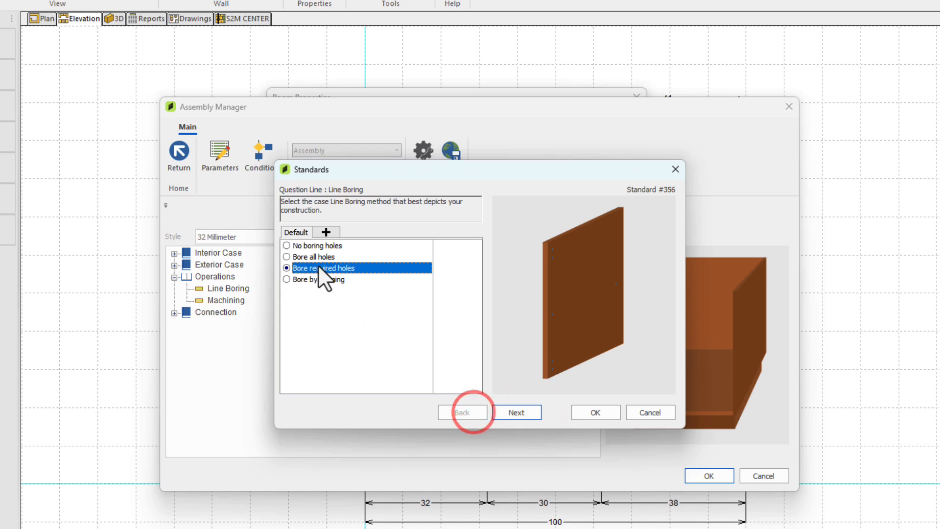
{"action": "left_click", "coordinate": [512, 412]}
{"action": "key", "text": "Return"}
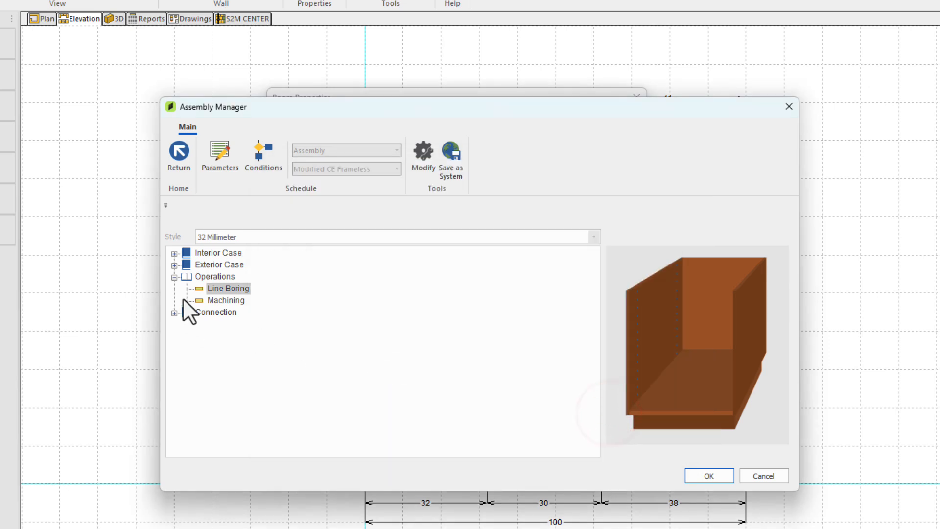
Set the Adjustable Shelf's connection to the Finished End to Linebore.5 Holes.
{"action": "left_click", "coordinate": [173, 276]}
{"action": "left_click", "coordinate": [192, 289]}
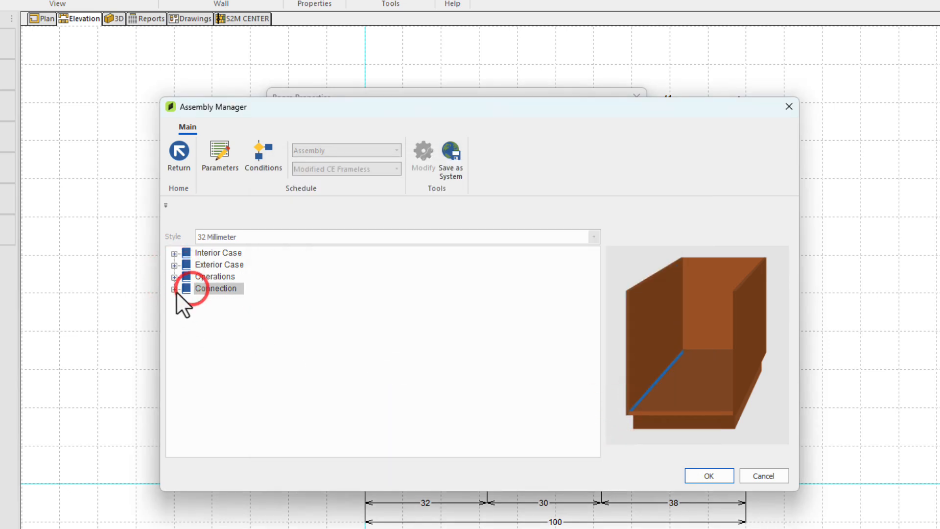
{"action": "left_click", "coordinate": [174, 289]}
{"action": "left_click", "coordinate": [252, 265]}
{"action": "double_click", "coordinate": [251, 264]}
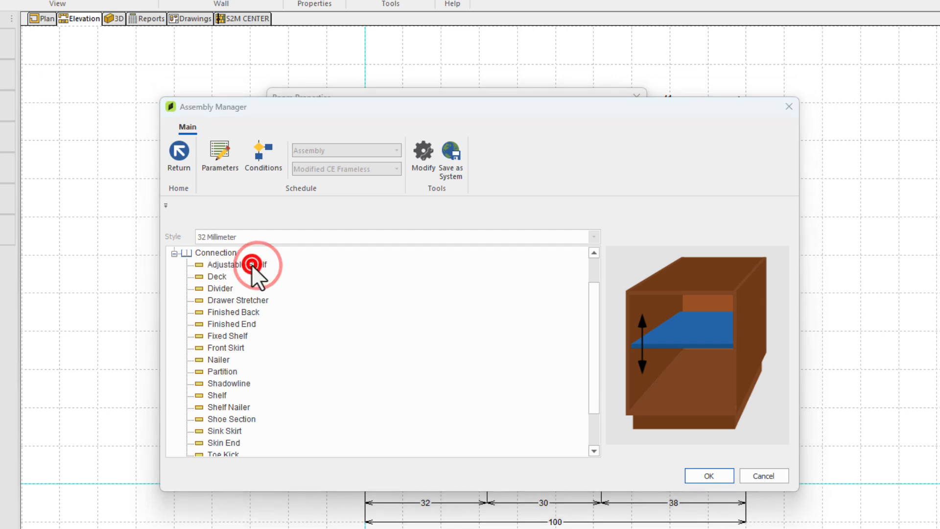
{"action": "left_click", "coordinate": [402, 289]}
{"action": "left_click", "coordinate": [402, 289]}
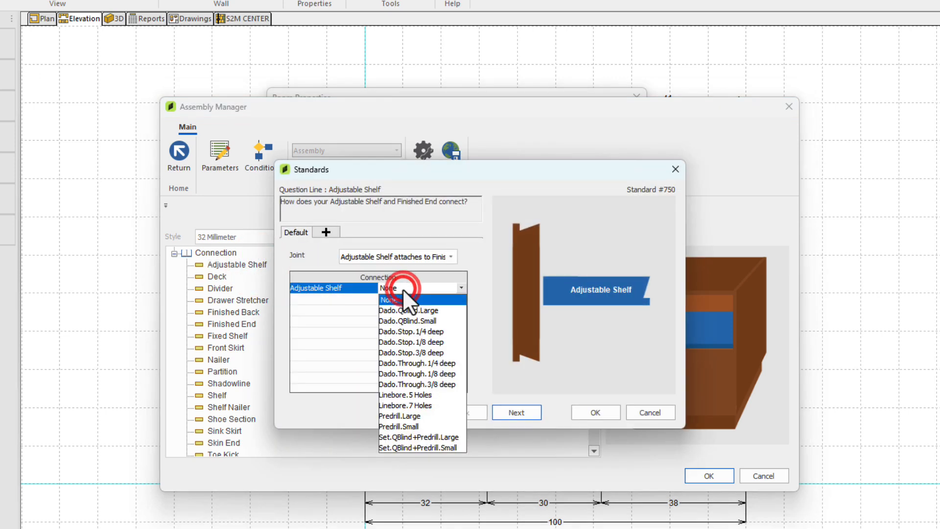
{"action": "left_click", "coordinate": [406, 393]}
{"action": "left_click", "coordinate": [512, 415]}
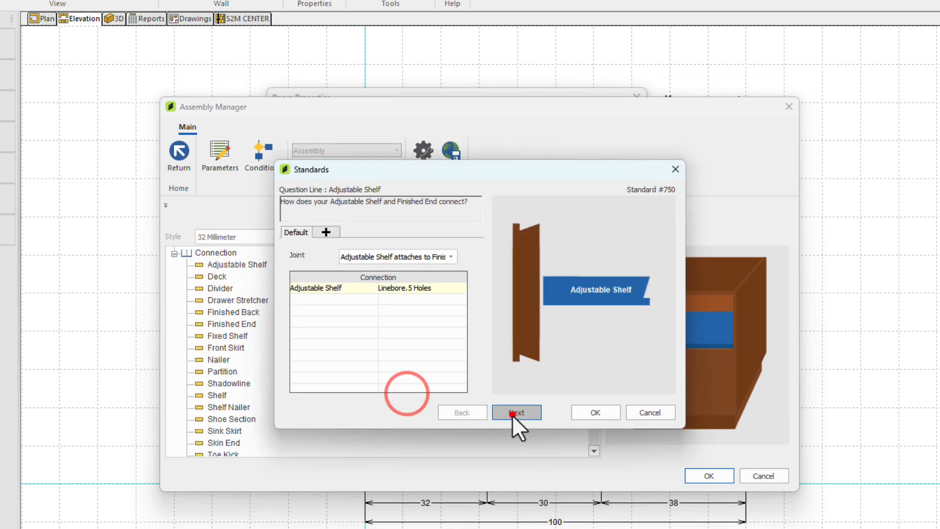
Set the Adjustable Shelf's connections to the Unfinished End and the Sub End to Linebore.5 Holes.
{"action": "left_click", "coordinate": [416, 288]}
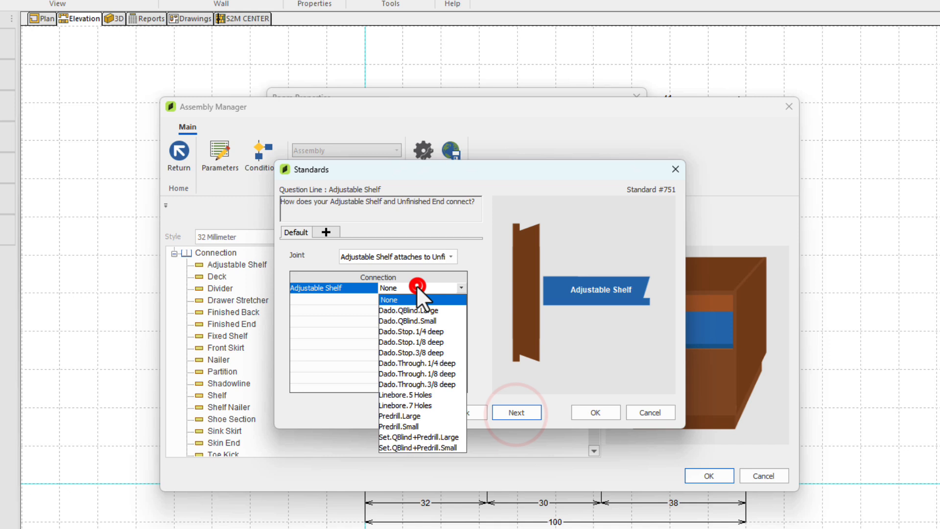
{"action": "left_click", "coordinate": [411, 393]}
{"action": "left_click", "coordinate": [463, 412]}
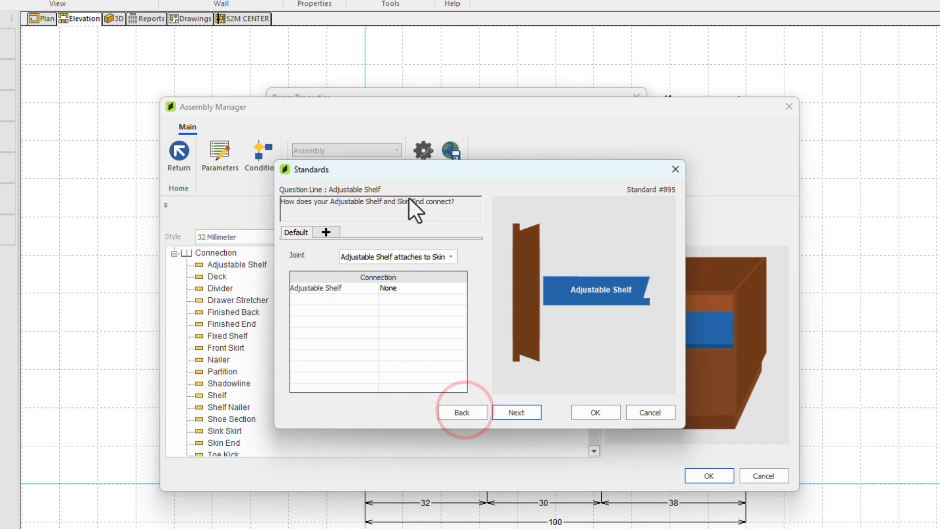
{"action": "left_click", "coordinate": [517, 412]}
{"action": "left_click", "coordinate": [517, 412]}
{"action": "left_click", "coordinate": [398, 287]}
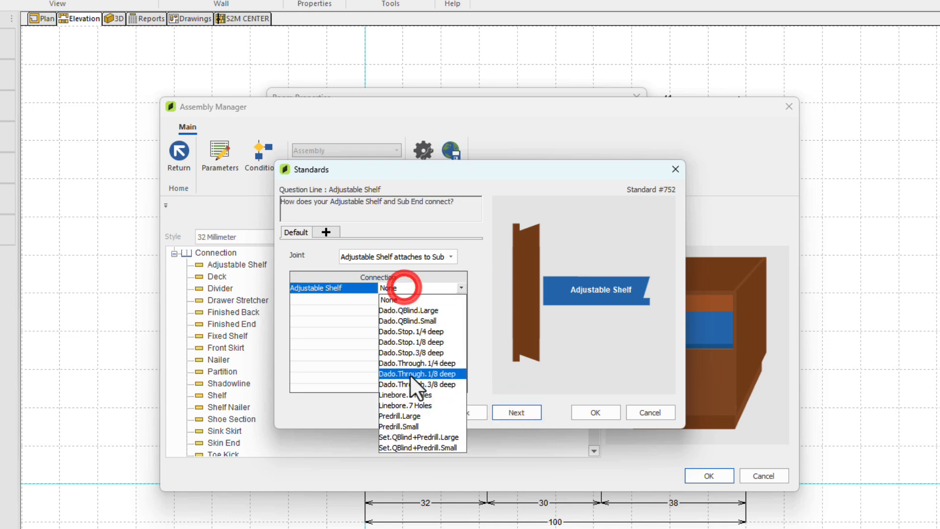
{"action": "left_click", "coordinate": [417, 394]}
{"action": "left_click", "coordinate": [516, 412]}
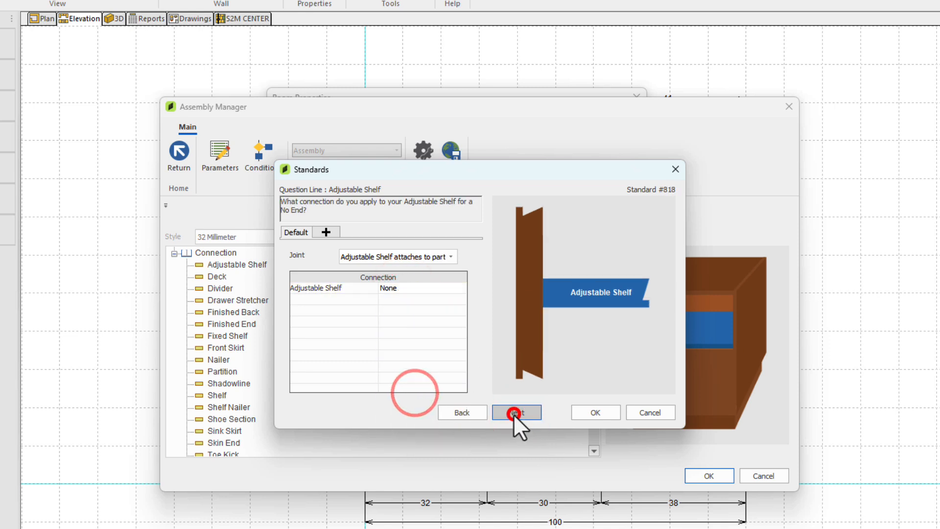
Set the Adjustable Shelf's connections to the Partition and the Divider to Linebore.5 Holes.
{"action": "left_click", "coordinate": [523, 412]}
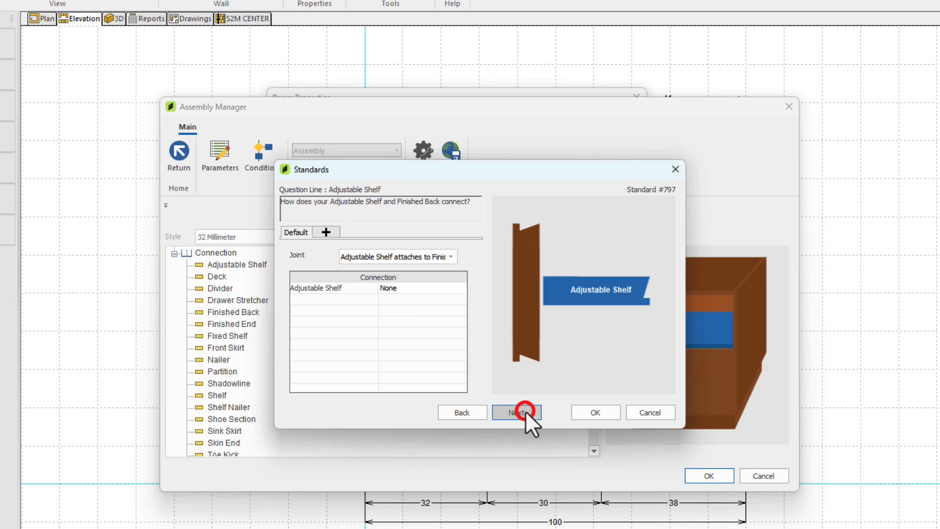
{"action": "left_click", "coordinate": [513, 413]}
{"action": "left_click", "coordinate": [509, 413]}
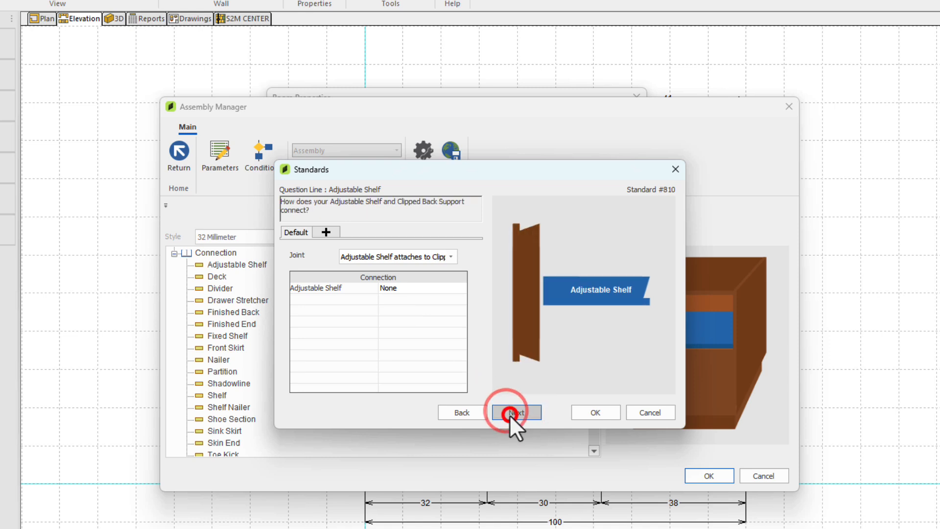
{"action": "left_click", "coordinate": [509, 414]}
{"action": "left_click", "coordinate": [510, 413]}
{"action": "left_click", "coordinate": [416, 288]}
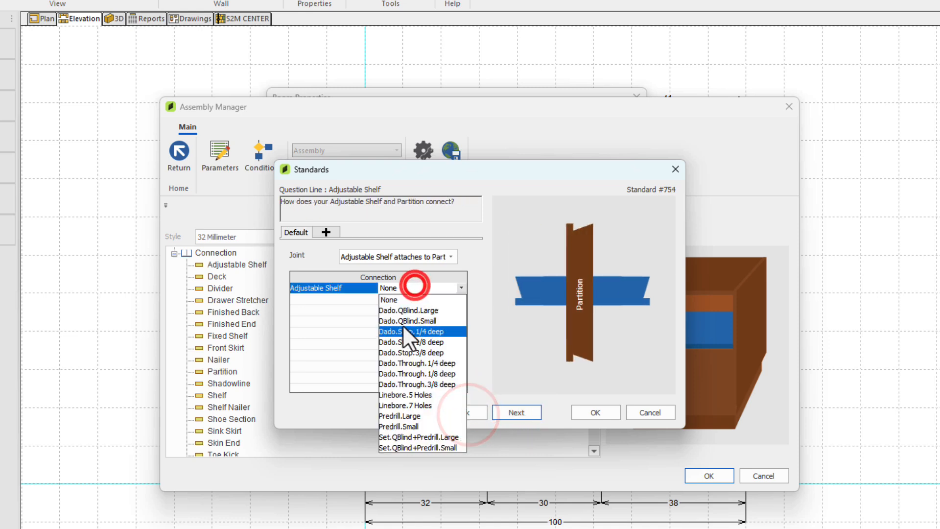
{"action": "left_click", "coordinate": [415, 396]}
{"action": "left_click", "coordinate": [518, 412]}
{"action": "left_click", "coordinate": [428, 289]}
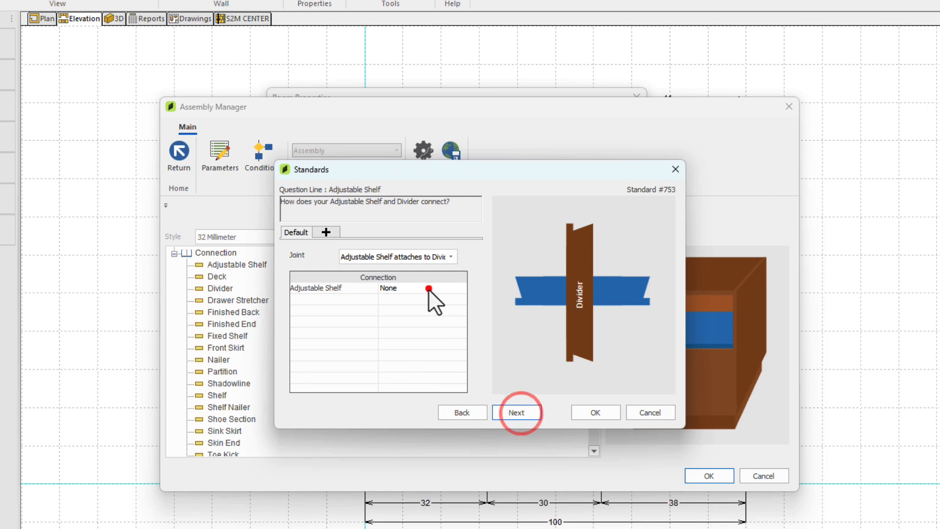
{"action": "left_click", "coordinate": [414, 395]}
{"action": "left_click", "coordinate": [518, 413]}
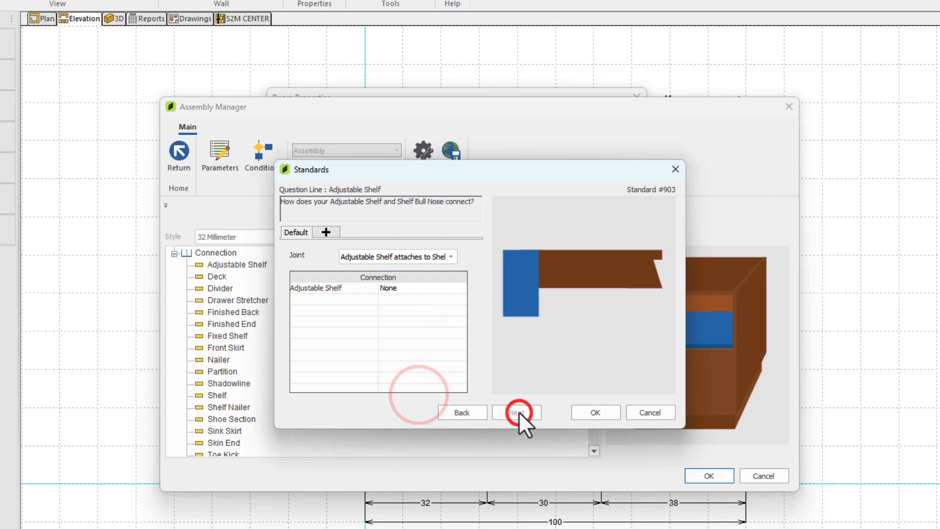
Accept the Adjustable Shelf connection standards, close the Assembly Manager and room properties, and return to the wall elevation.
{"action": "left_click", "coordinate": [591, 413]}
{"action": "left_click", "coordinate": [709, 476]}
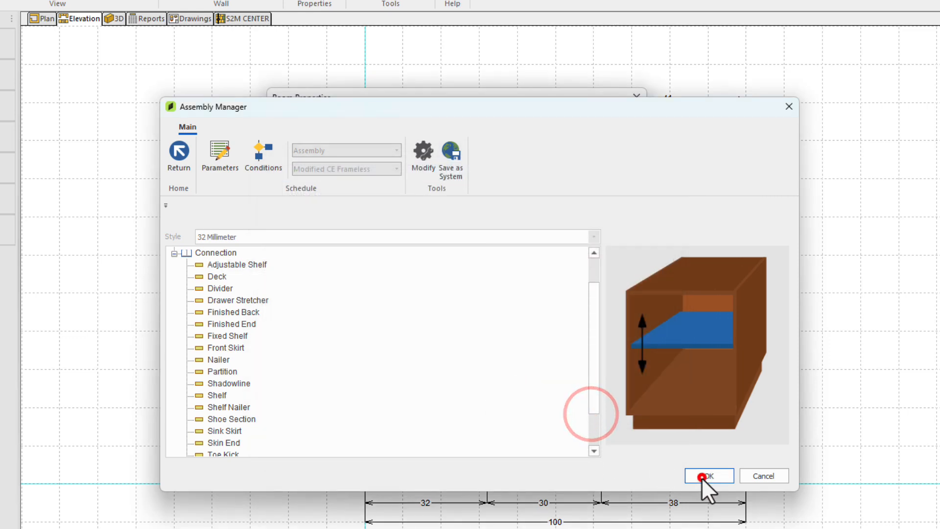
{"action": "left_click", "coordinate": [446, 285]}
{"action": "left_click", "coordinate": [566, 397]}
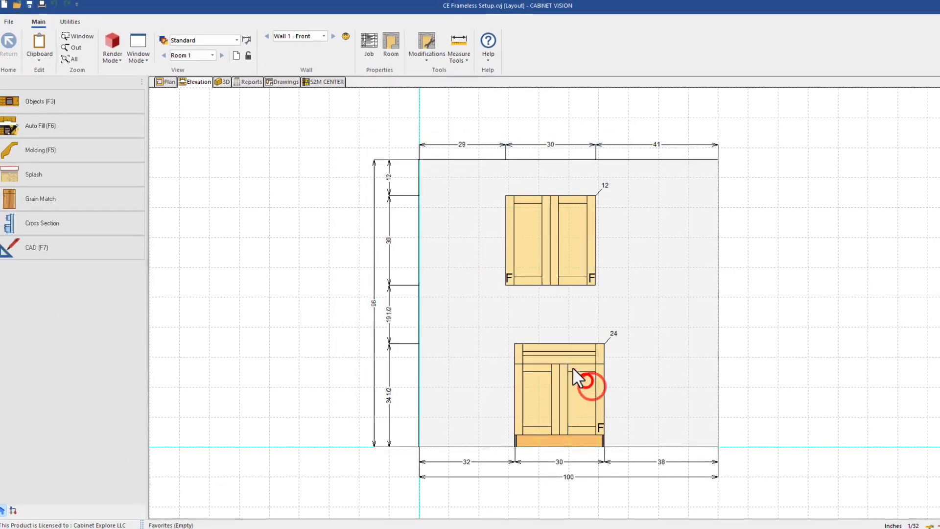
Open the upper cabinet and examine the line-bore holes around its two adjustable shelves in the end view.
{"action": "left_click", "coordinate": [563, 239]}
{"action": "double_click", "coordinate": [563, 239]}
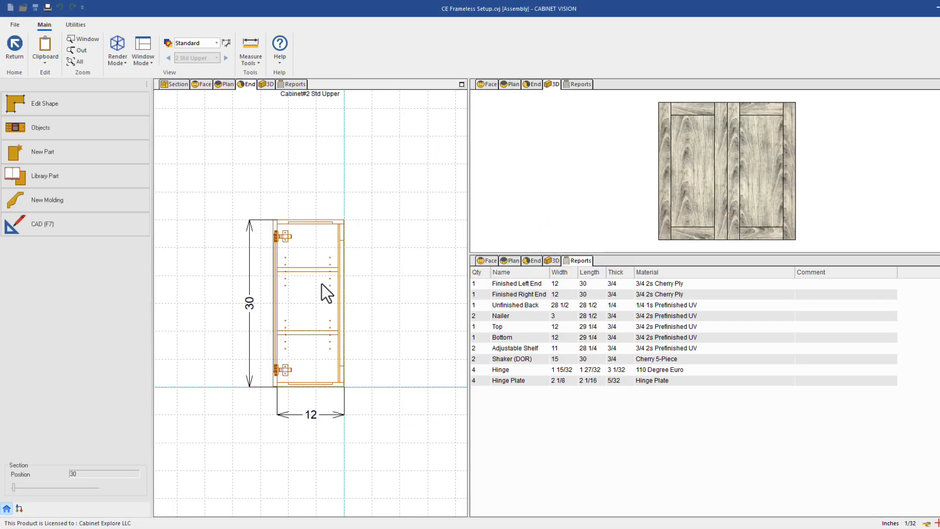
{"action": "scroll", "coordinate": [365, 269], "scroll_direction": "down", "scroll_amount": 1}
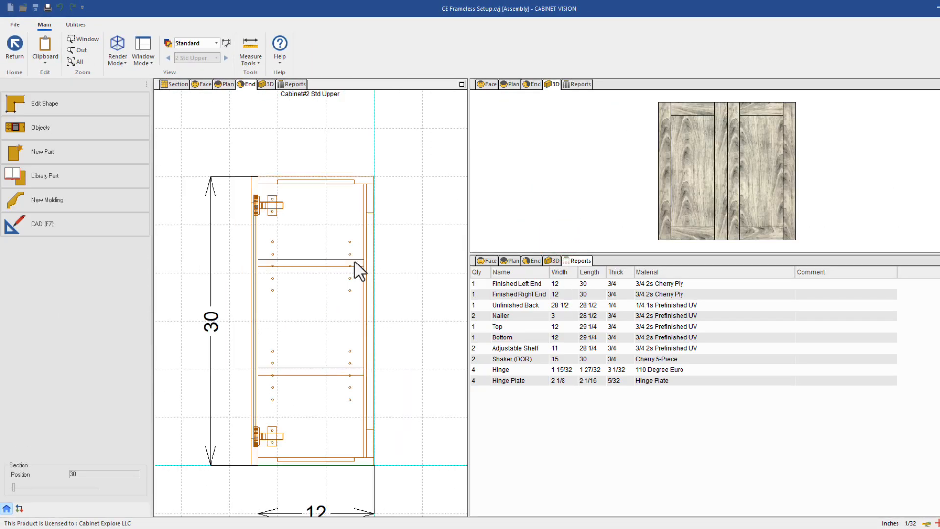
{"action": "scroll", "coordinate": [365, 240], "scroll_direction": "down", "scroll_amount": 1}
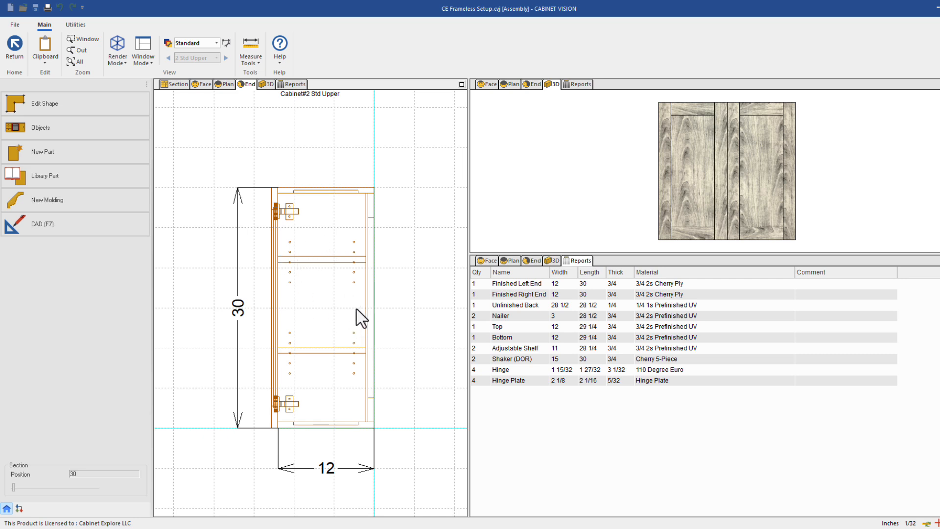
{"action": "scroll", "coordinate": [360, 318], "scroll_direction": "up", "scroll_amount": 1}
{"action": "scroll", "coordinate": [372, 250], "scroll_direction": "down", "scroll_amount": 1}
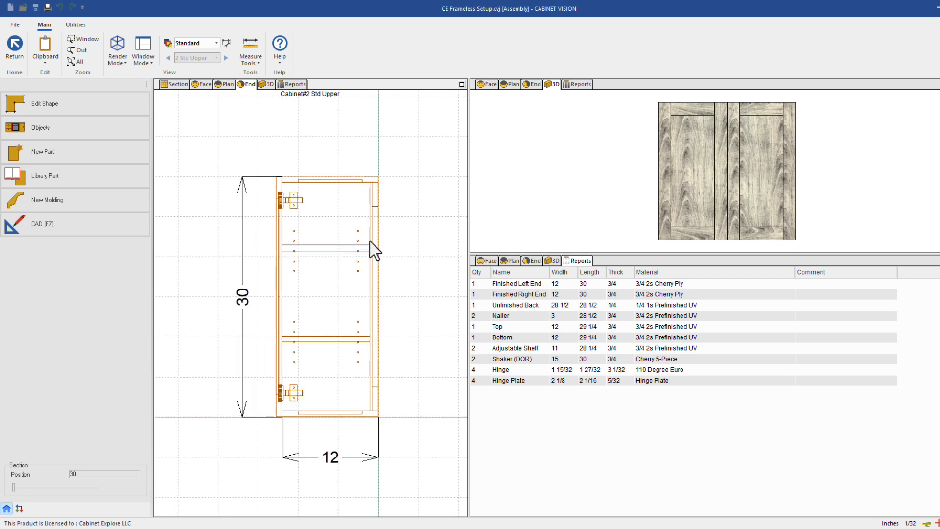
{"action": "scroll", "coordinate": [348, 241], "scroll_direction": "up", "scroll_amount": 2}
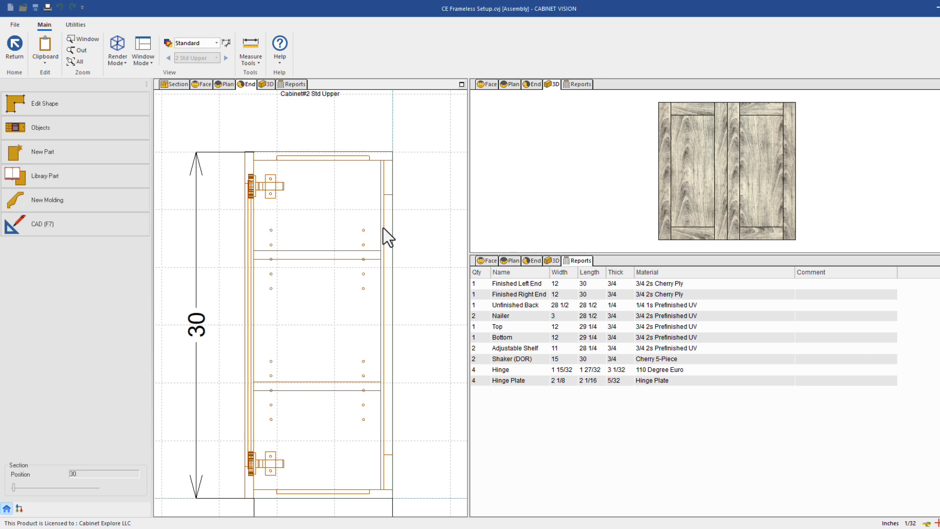
{"action": "scroll", "coordinate": [404, 220], "scroll_direction": "down", "scroll_amount": 1}
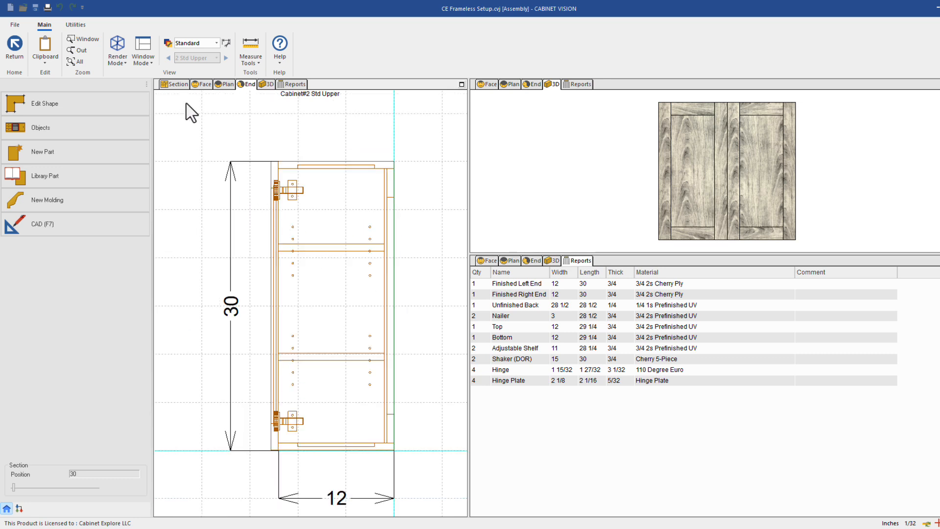
Set the upper adjustable shelf's depth adjustment to -5 in the interior section and display the end view.
{"action": "left_click", "coordinate": [179, 87]}
{"action": "left_click", "coordinate": [245, 48]}
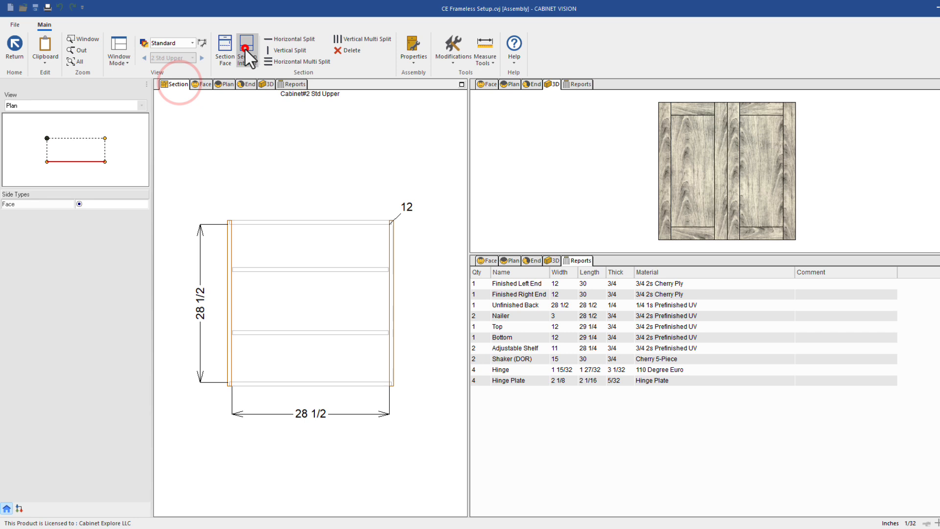
{"action": "left_click", "coordinate": [299, 269]}
{"action": "left_click", "coordinate": [90, 281]}
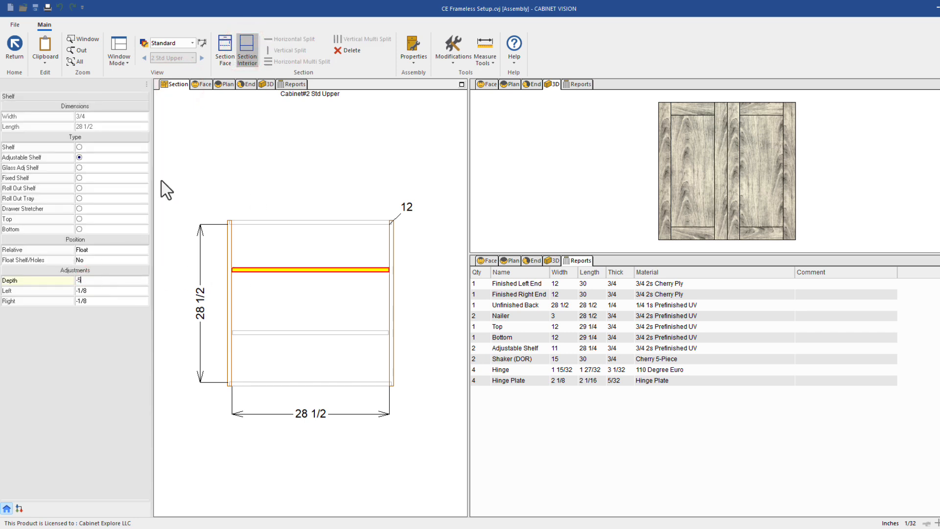
{"action": "key", "text": "Return"}
{"action": "left_click", "coordinate": [244, 85]}
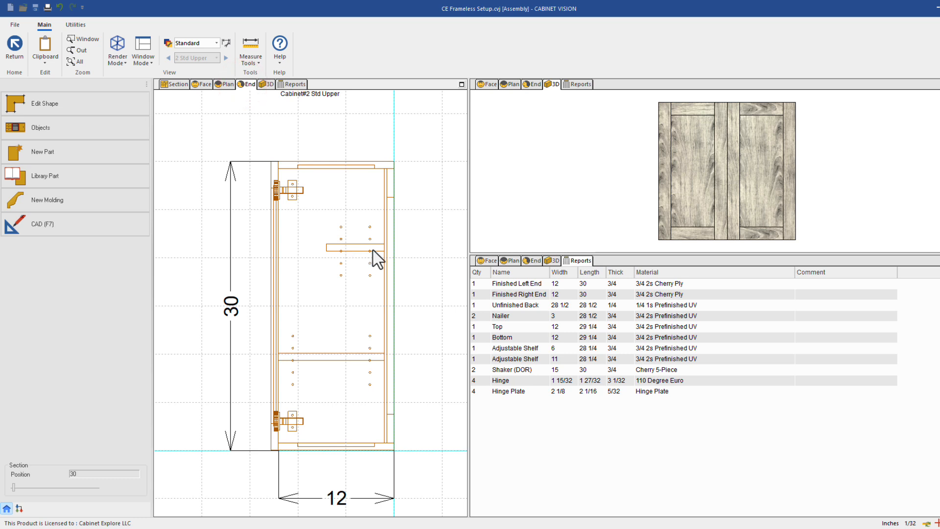
{"action": "scroll", "coordinate": [373, 251], "scroll_direction": "down", "scroll_amount": 1}
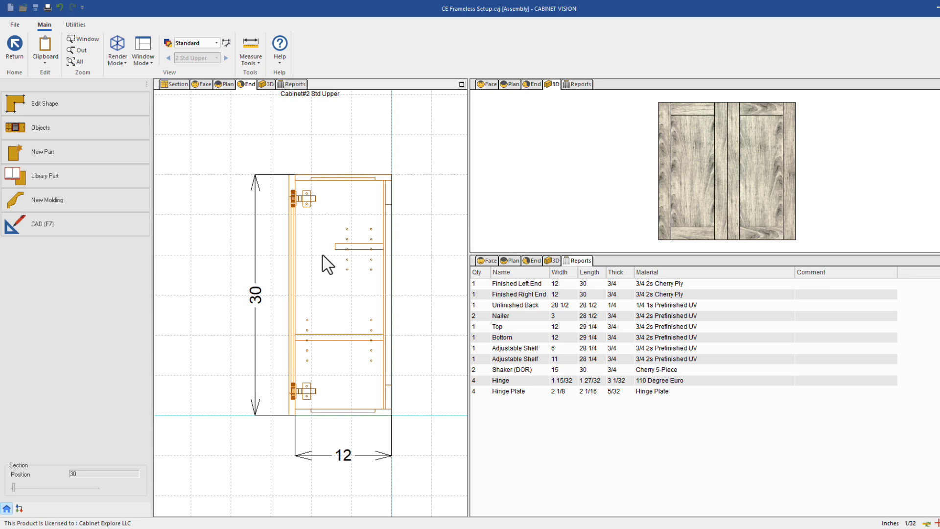
Move the shallow upper shelf down and the lower shelf up in the interior section, and check their holes in the end view.
{"action": "left_click", "coordinate": [174, 83]}
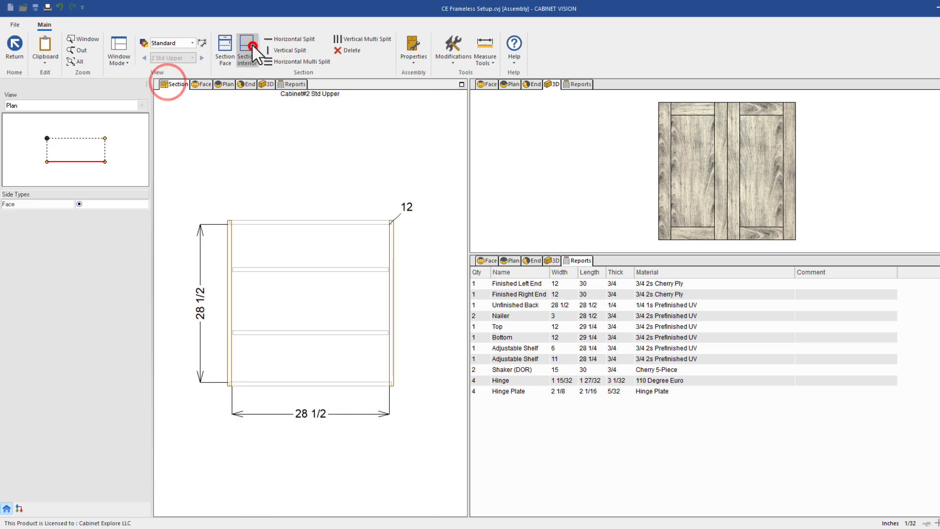
{"action": "left_click", "coordinate": [249, 46]}
{"action": "left_click", "coordinate": [352, 270]}
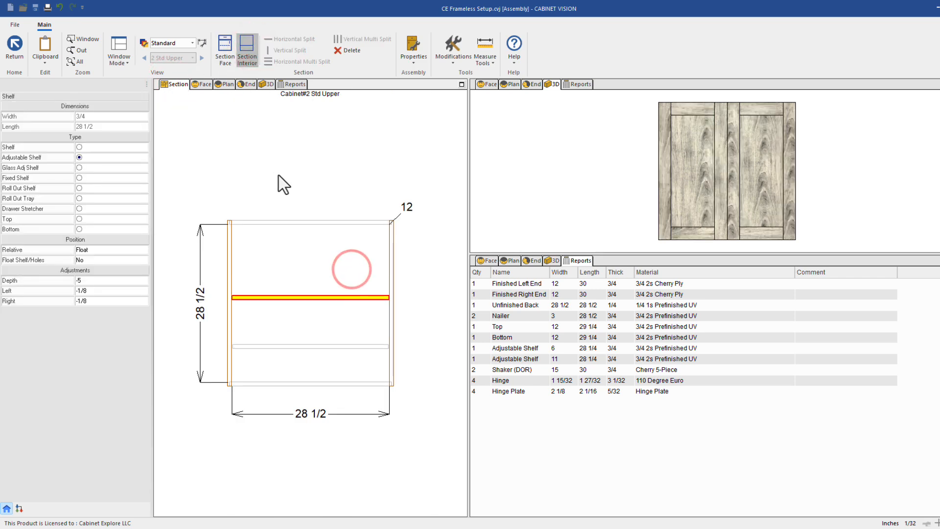
{"action": "left_click", "coordinate": [246, 84]}
{"action": "left_click", "coordinate": [175, 87]}
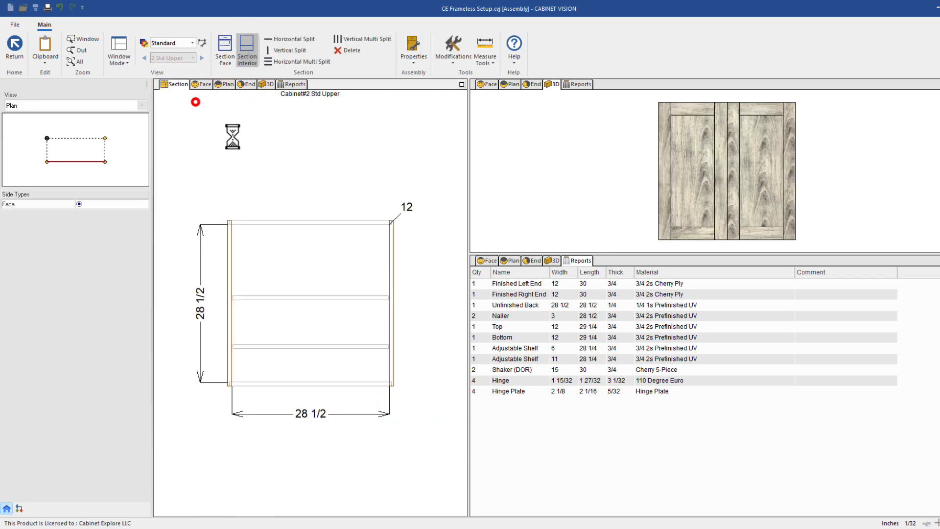
{"action": "left_click_drag", "start_coordinate": [316, 345], "coordinate": [316, 332]}
{"action": "left_click", "coordinate": [241, 84]}
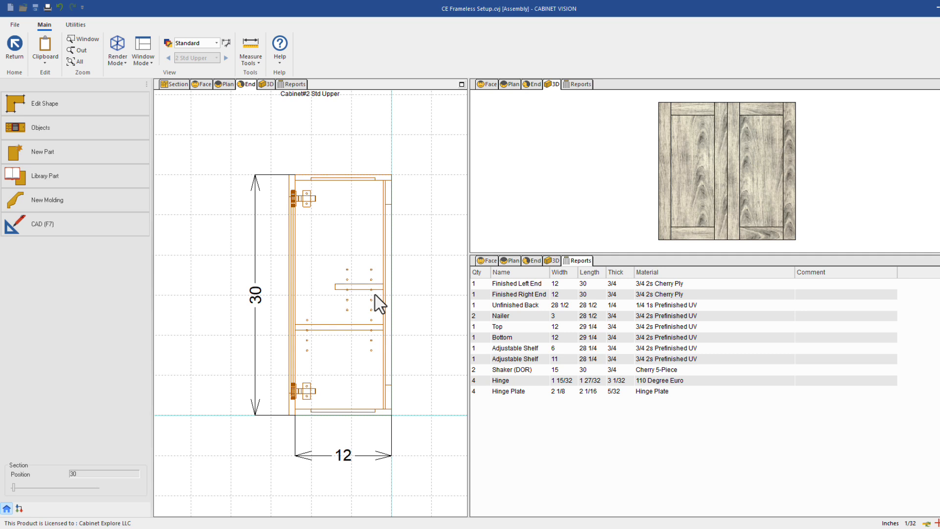
{"action": "scroll", "coordinate": [368, 300], "scroll_direction": "down", "scroll_amount": 1}
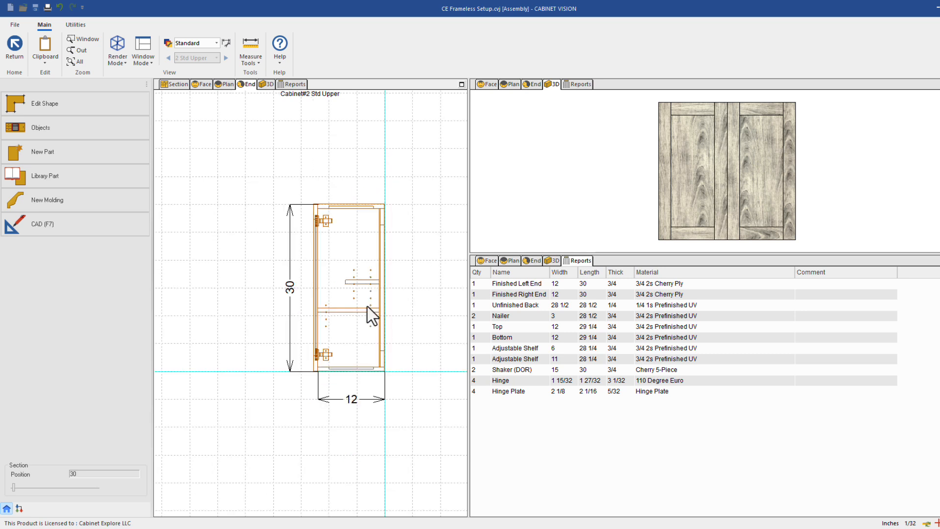
Move the two adjustable shelves apart in the interior section, dividing the cabinet's height roughly into thirds.
{"action": "left_click", "coordinate": [180, 84]}
{"action": "left_click", "coordinate": [330, 299]}
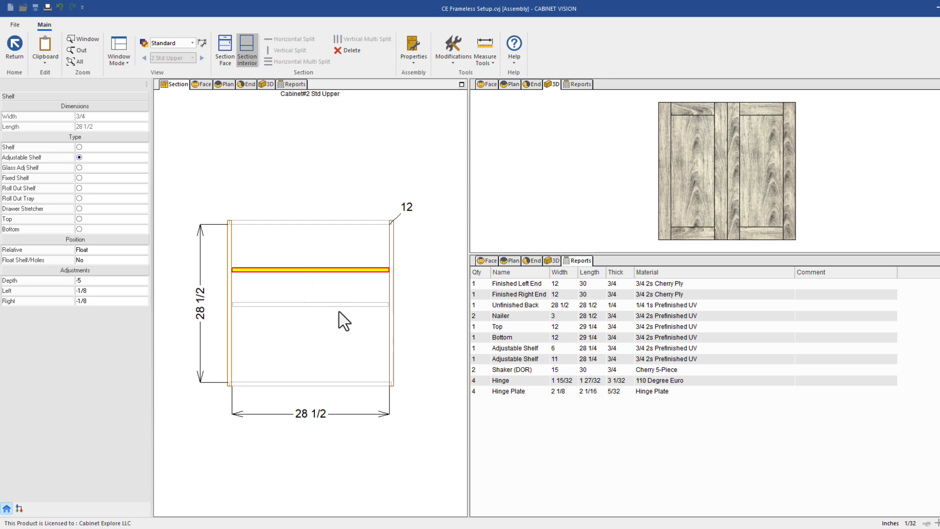
{"action": "left_click_drag", "start_coordinate": [338, 305], "coordinate": [342, 327]}
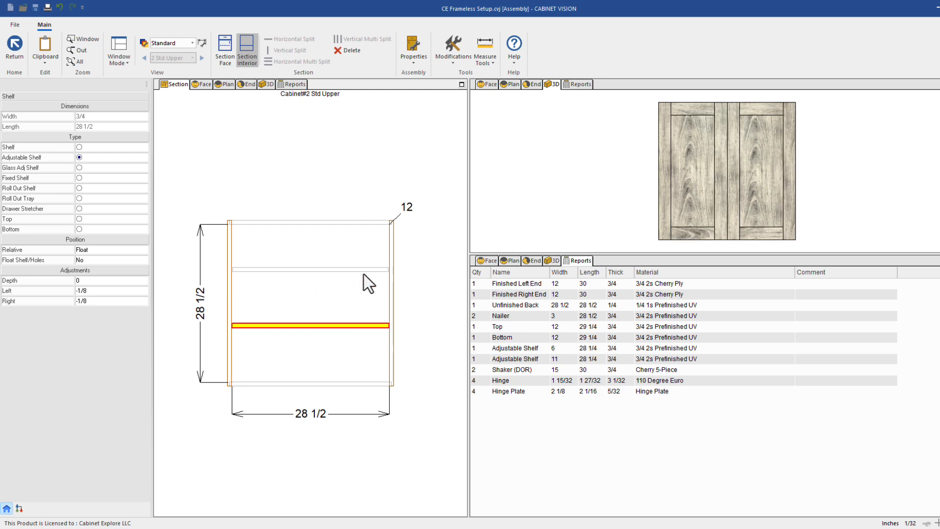
{"action": "left_click_drag", "start_coordinate": [363, 270], "coordinate": [364, 277]}
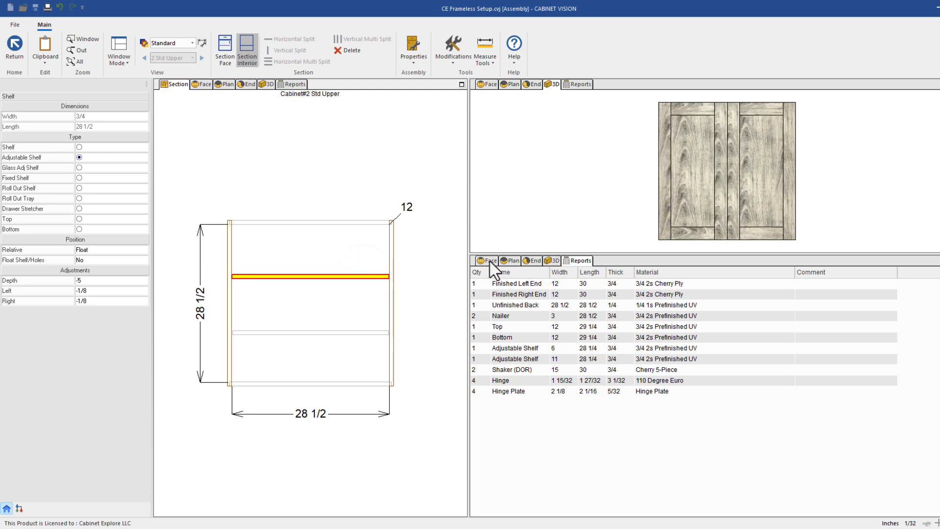